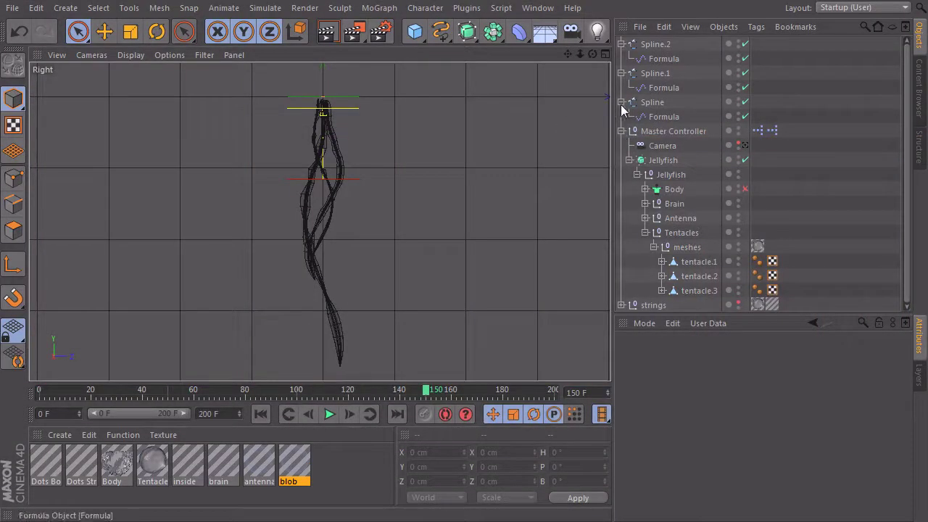
- Collapse the three splines and the Master Controller hierarchy in the object list
left_click(620, 102)
left_click(620, 73)
left_click(620, 44)
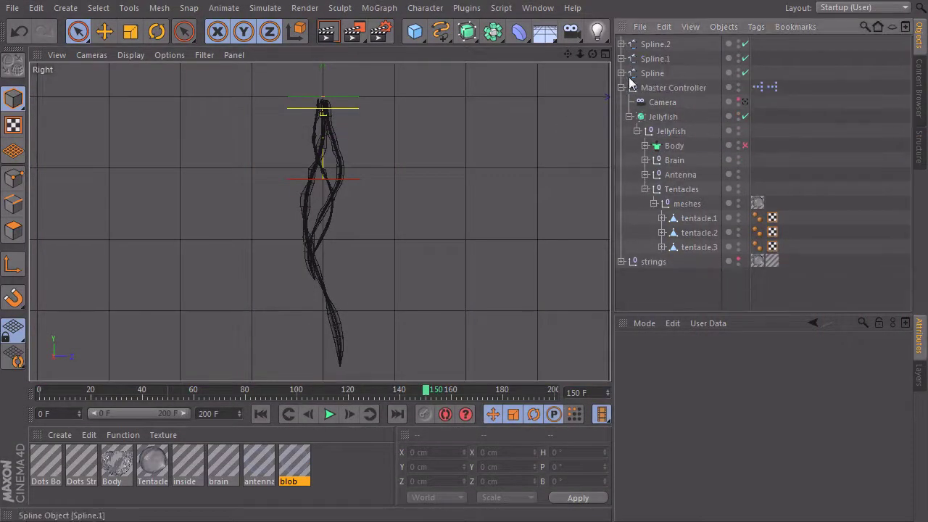
left_click(621, 88)
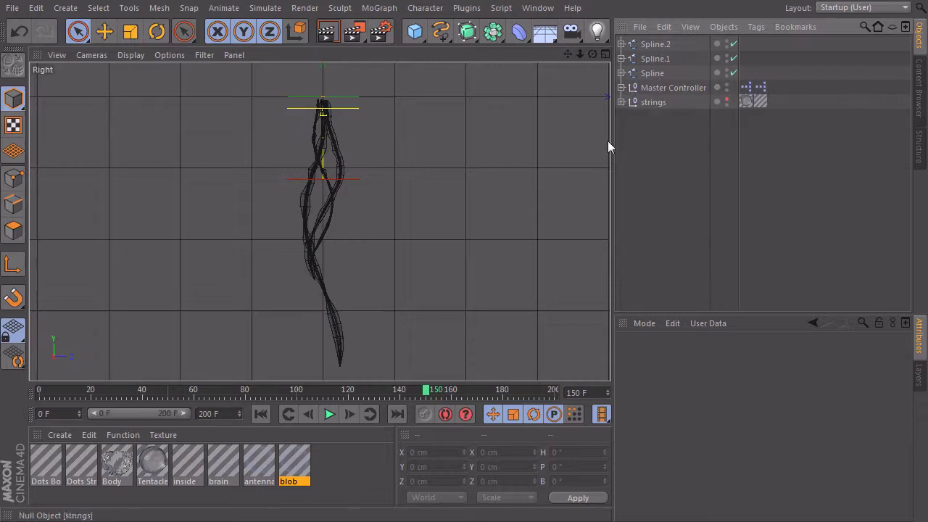
- Group Spline, Spline.1 and Spline.2 under a null and rename the null Tentacle Splines
left_click(666, 73)
left_click(656, 45, "shift")
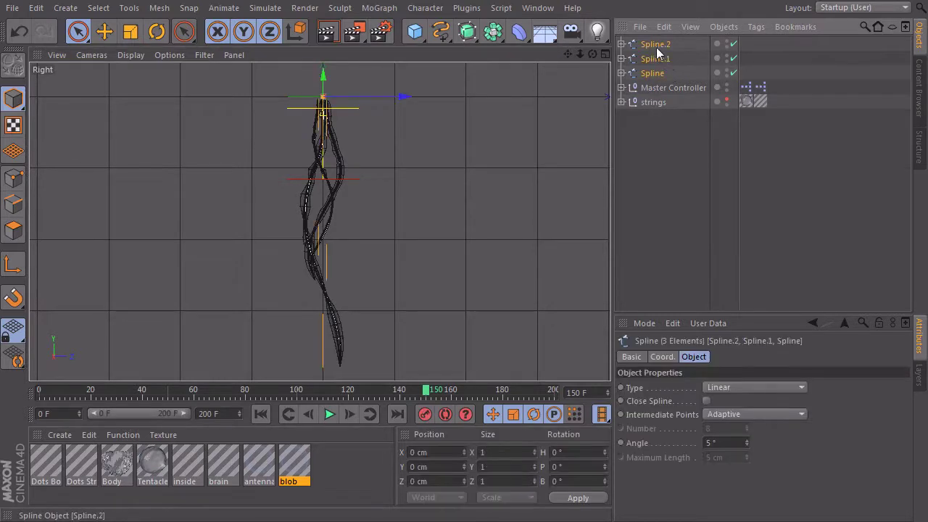
key("alt+g")
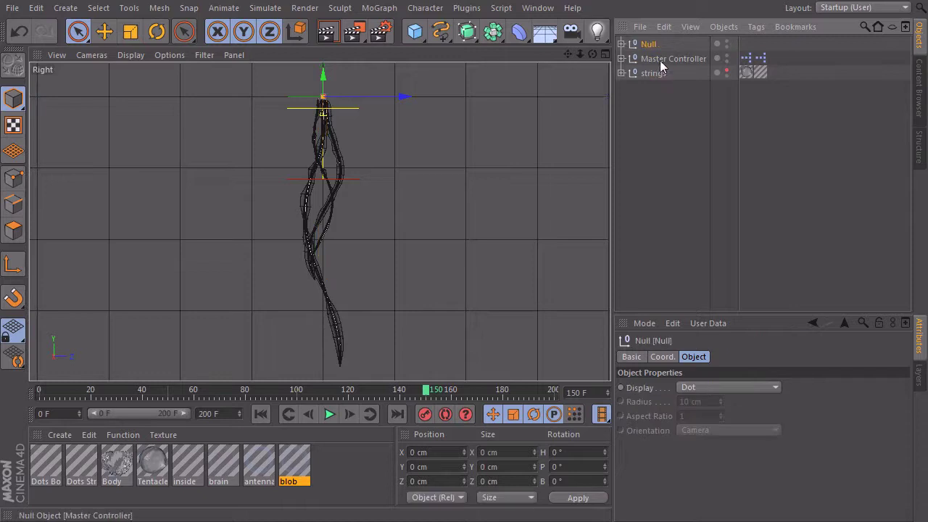
double_click(649, 45)
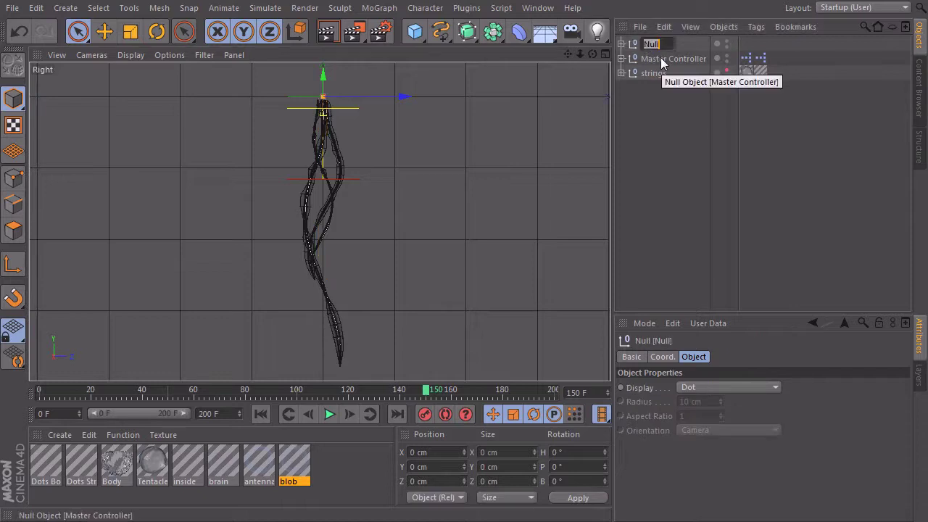
type("tenta")
type("cle Sp")
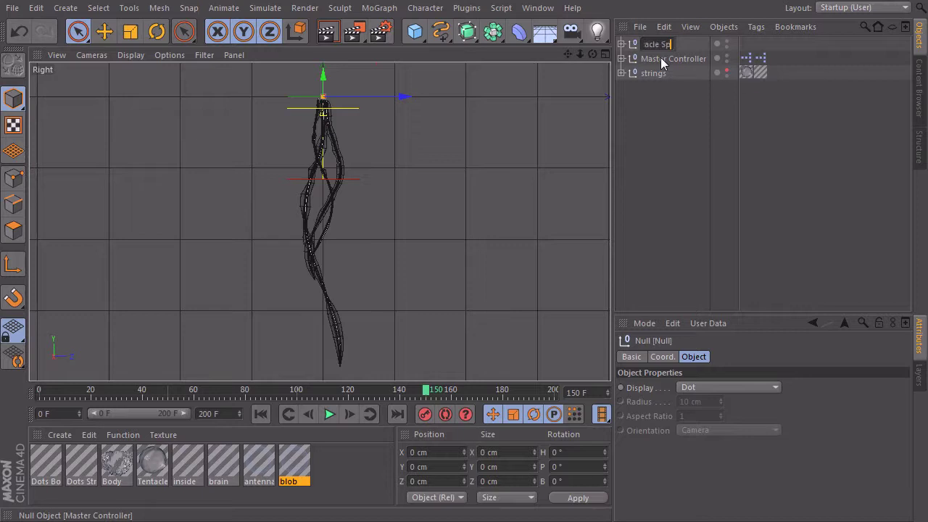
key("Return")
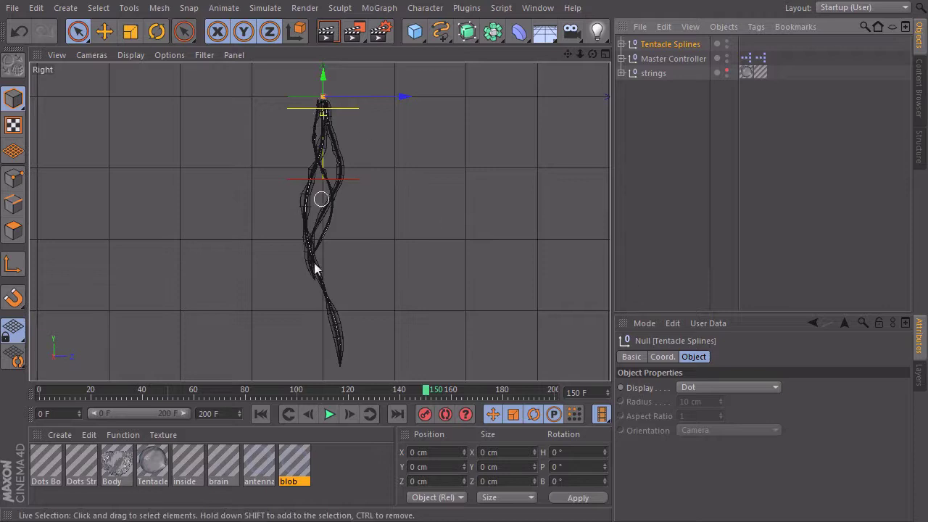
- Draw a straight two-point Cubic spline about 75 cm long from the top of the tentacles down to tip level
left_click(438, 35)
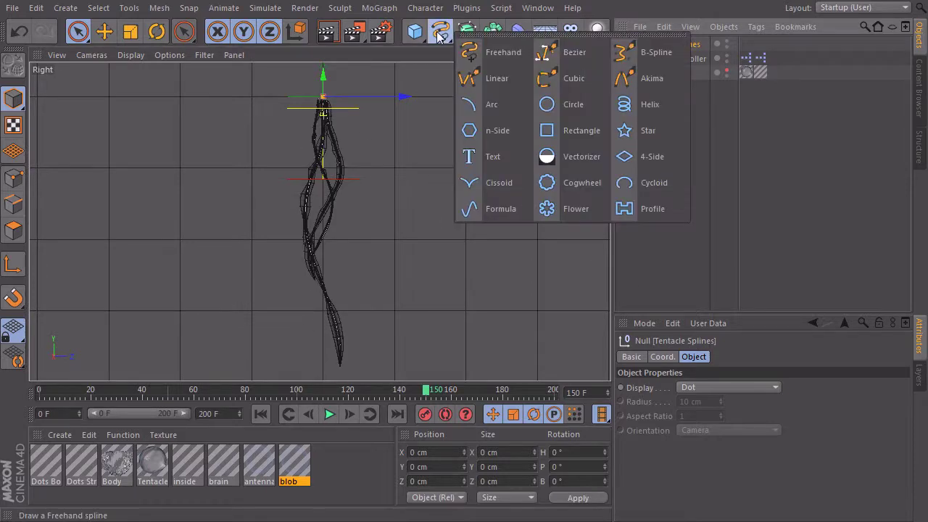
left_click(570, 81)
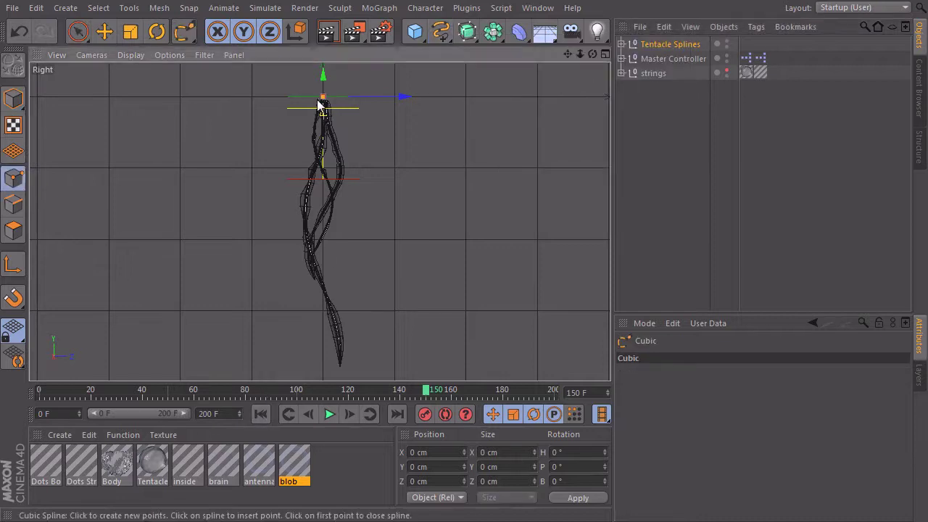
scroll(408, 98, "up", 10)
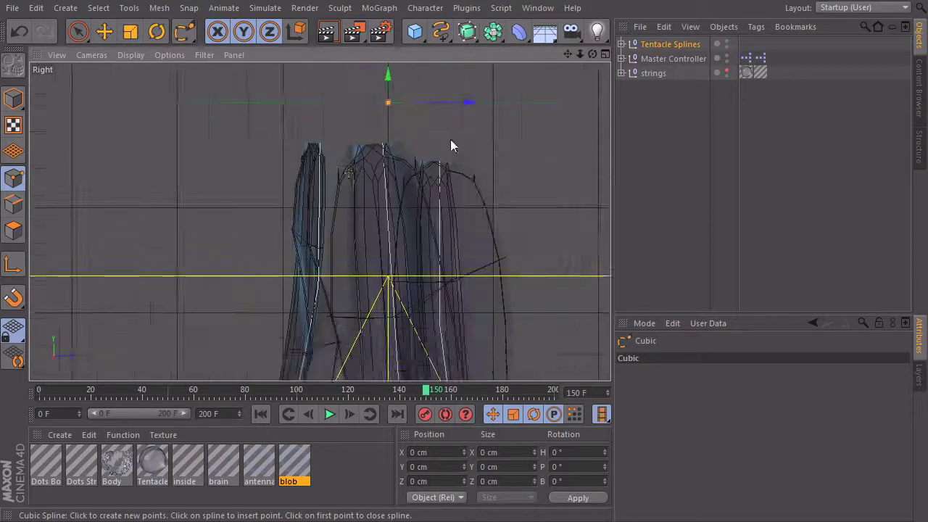
middle_click_drag(450, 140, 419, 190, "alt")
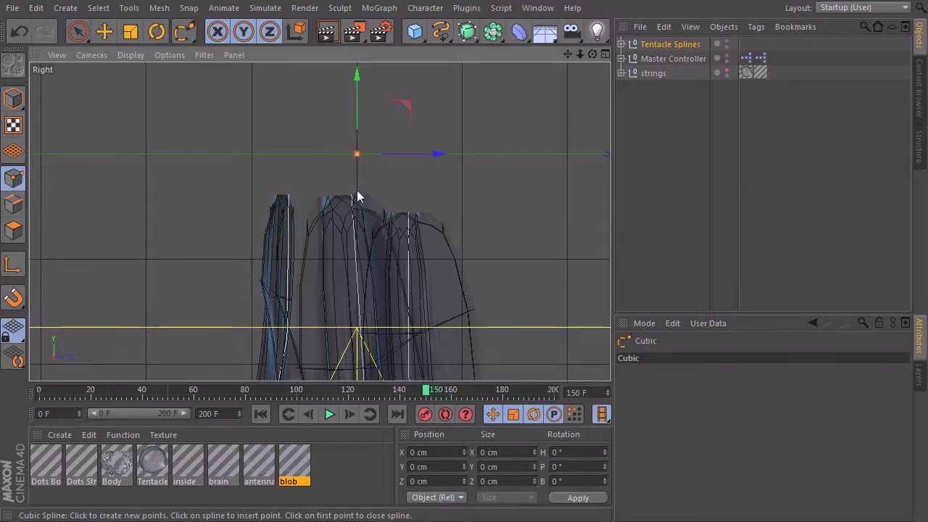
left_click(356, 191)
right_click_drag(483, 240, 343, 284, "alt")
middle_click_drag(433, 284, 389, 130, "alt")
scroll(421, 229, "down", 6)
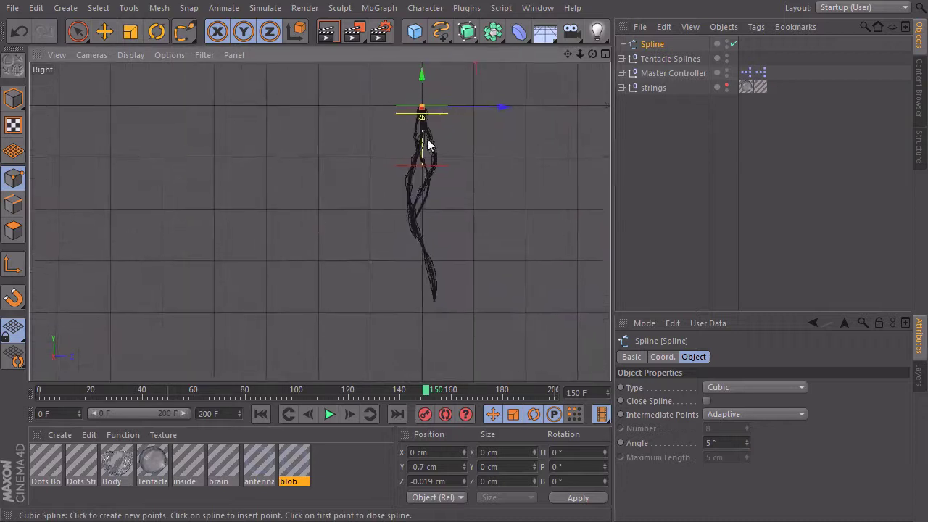
scroll(425, 319, "up", 6)
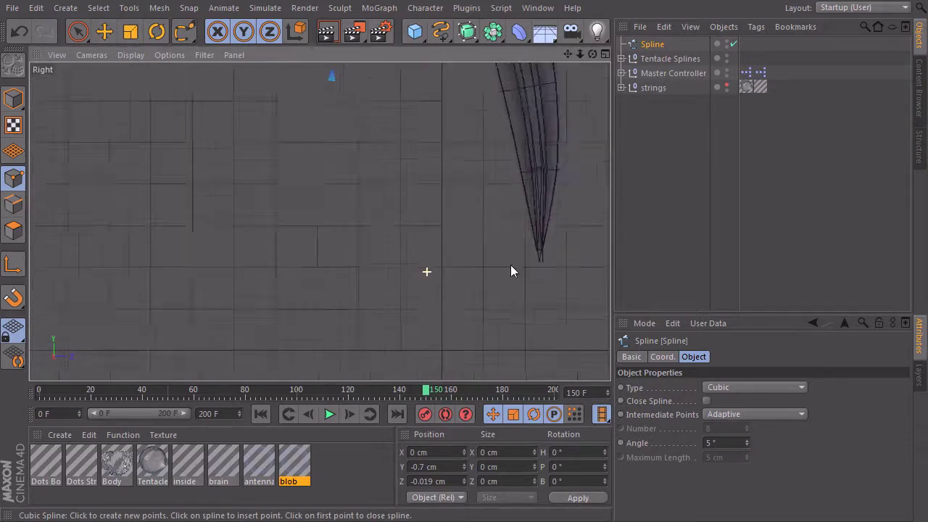
left_click(391, 274)
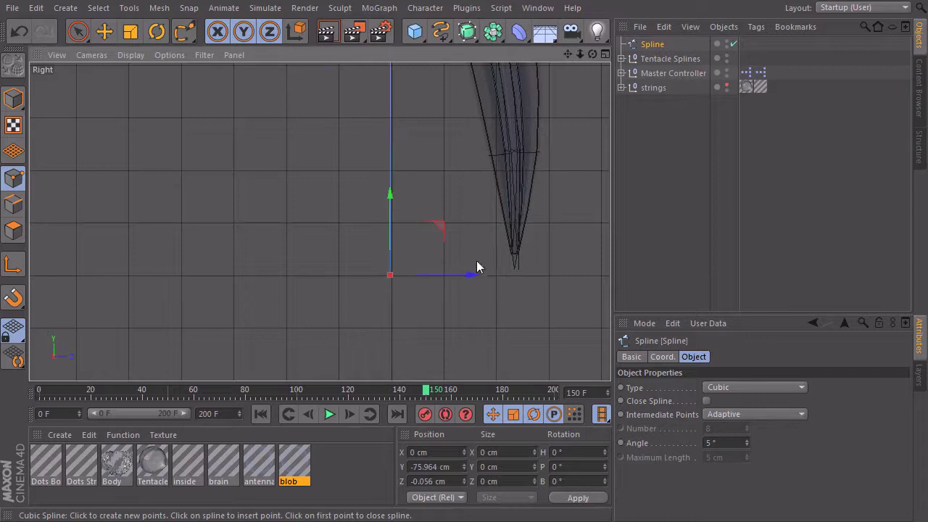
- Select all points of the new cubic spline and subdivide it twice
scroll(324, 274, "up", 3)
middle_click_drag(483, 184, 377, 283, "alt")
right_click_drag(477, 219, 363, 247, "alt")
middle_click_drag(451, 203, 398, 263, "alt")
right_click_drag(389, 255, 420, 248, "alt")
scroll(420, 255, "up", 2)
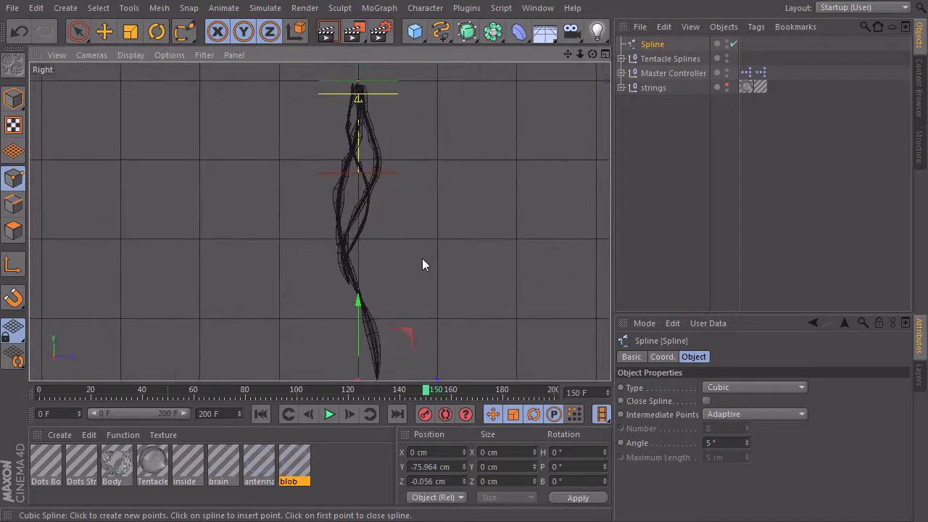
key("space")
key("ctrl+a")
key("u")
key("s")
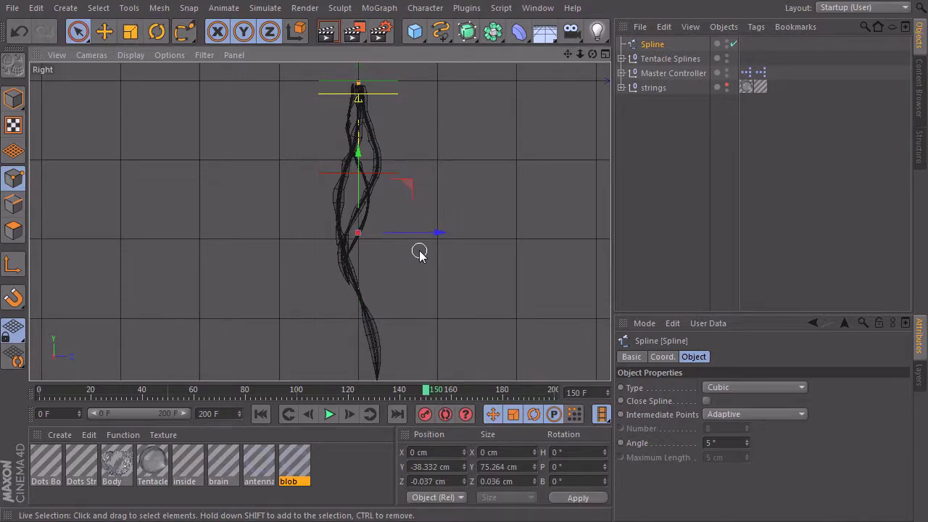
key("u")
key("s")
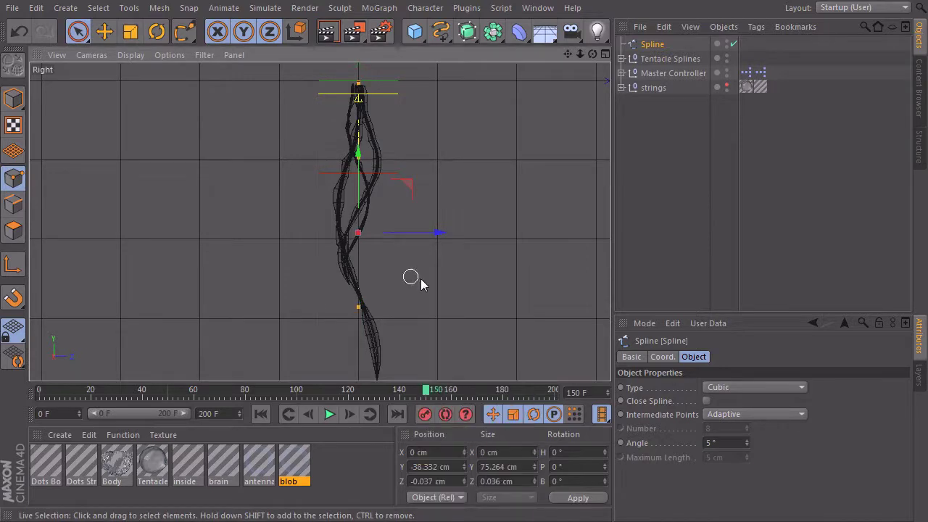
- Try moving the spline's second-lowest point about 13 cm along Z with Live Selection, and undo the move
middle_click_drag(459, 256, 482, 205, "alt")
right_click_drag(487, 212, 478, 224, "alt")
middle_click_drag(474, 230, 457, 279, "alt")
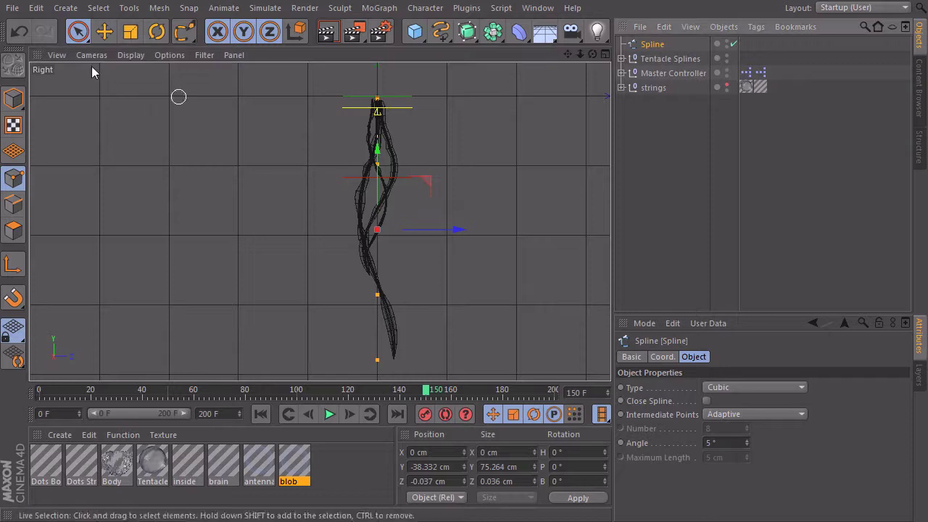
left_click(79, 33)
left_click(148, 53)
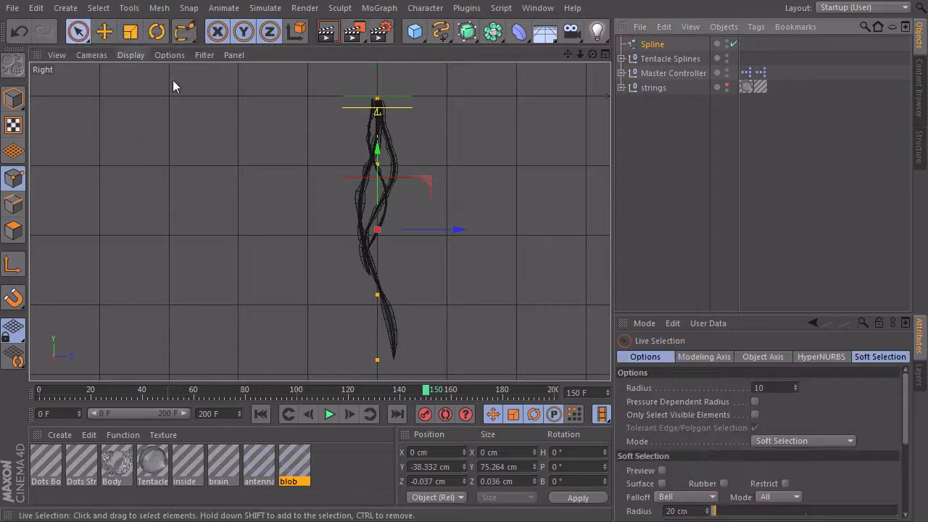
left_click(378, 295)
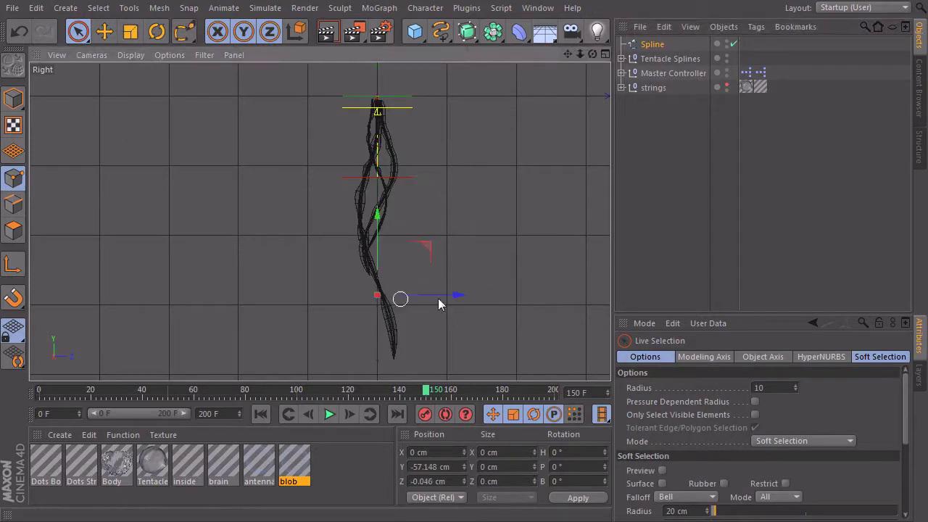
left_click_drag(452, 297, 499, 296)
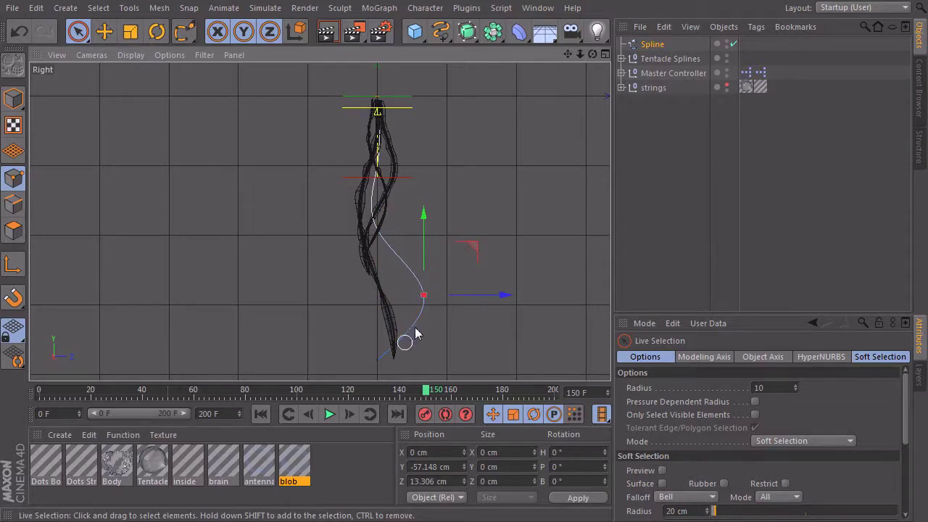
key("ctrl+z")
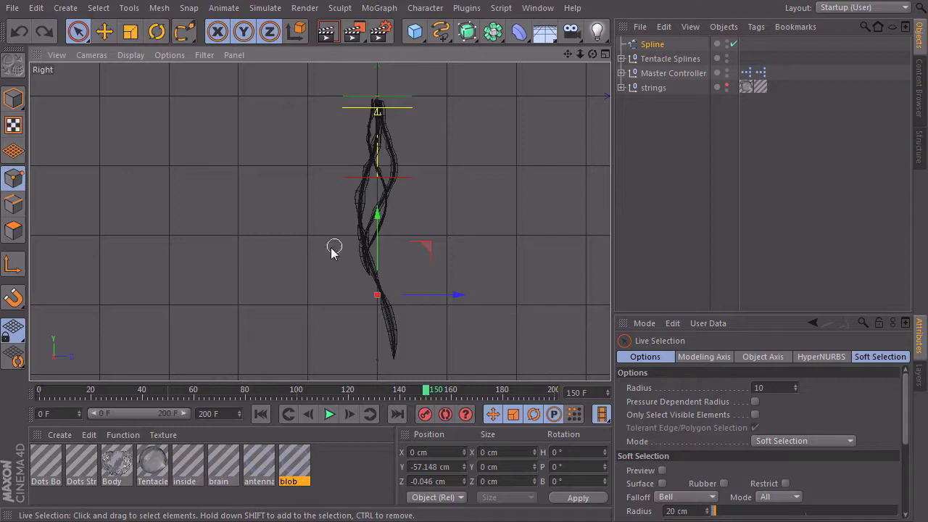
left_click(652, 45)
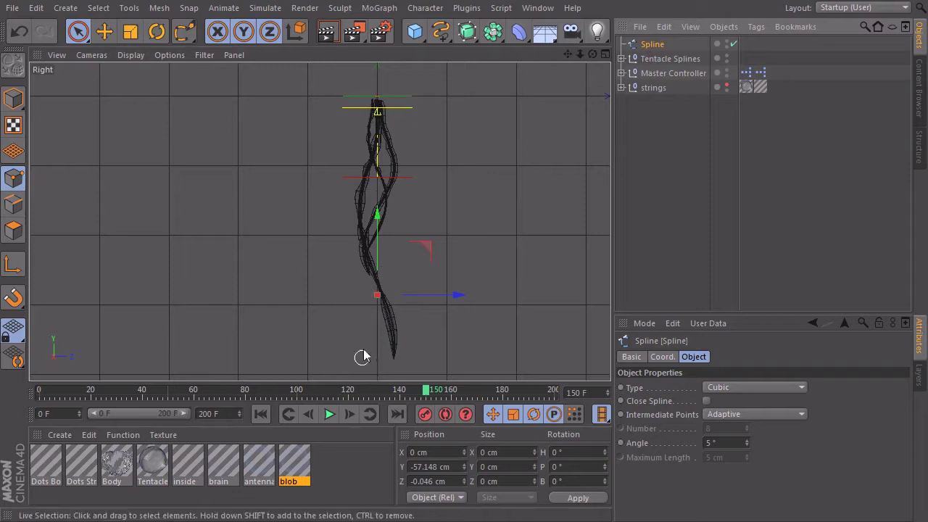
left_click(450, 82)
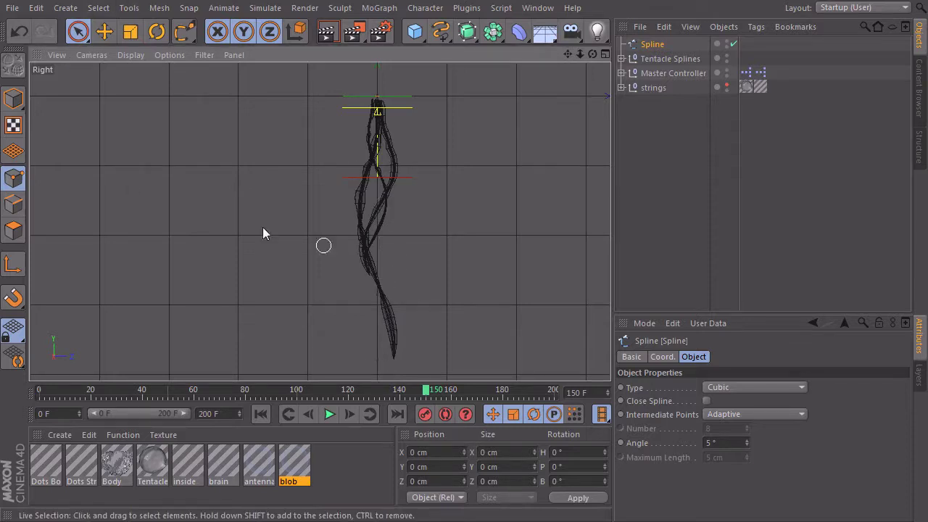
left_click(369, 295)
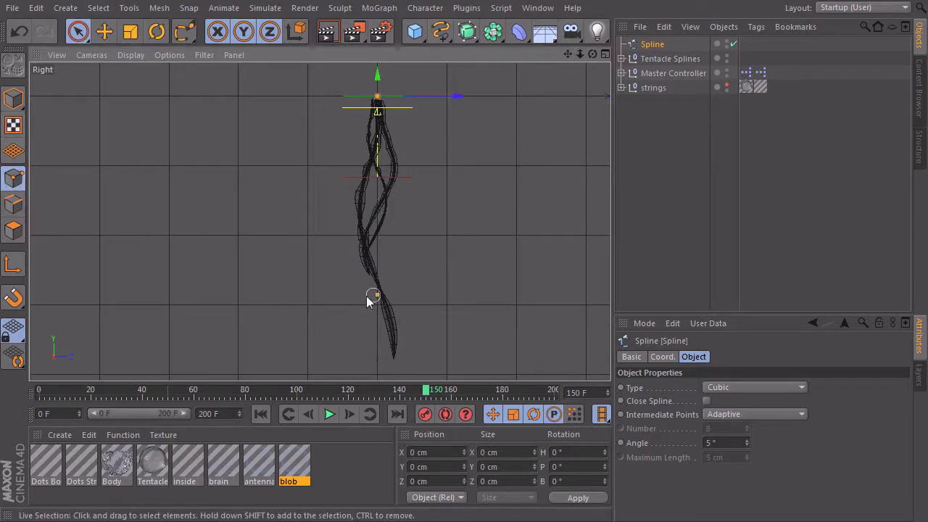
key("ctrl+z")
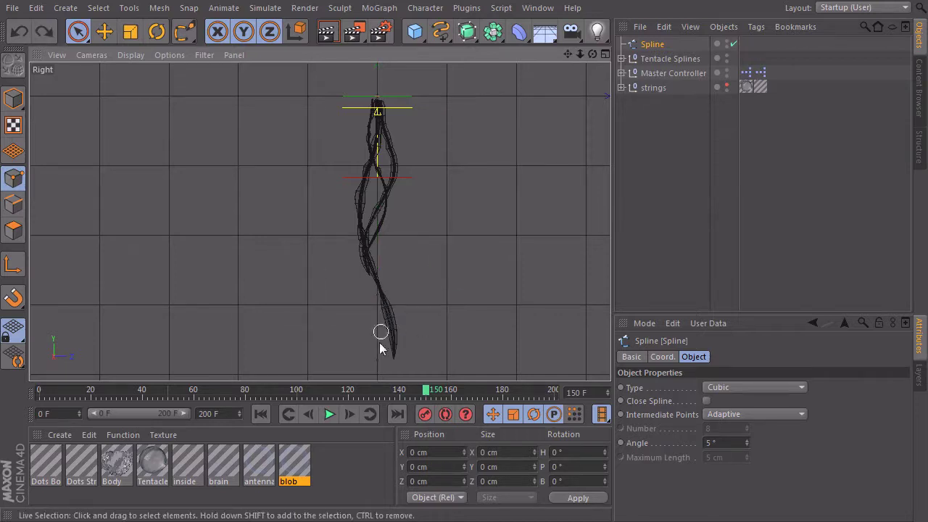
- Add a null object, name it Handle 1, and duplicate it three times
left_click(66, 8)
mouse_move(73, 30)
left_click(140, 38)
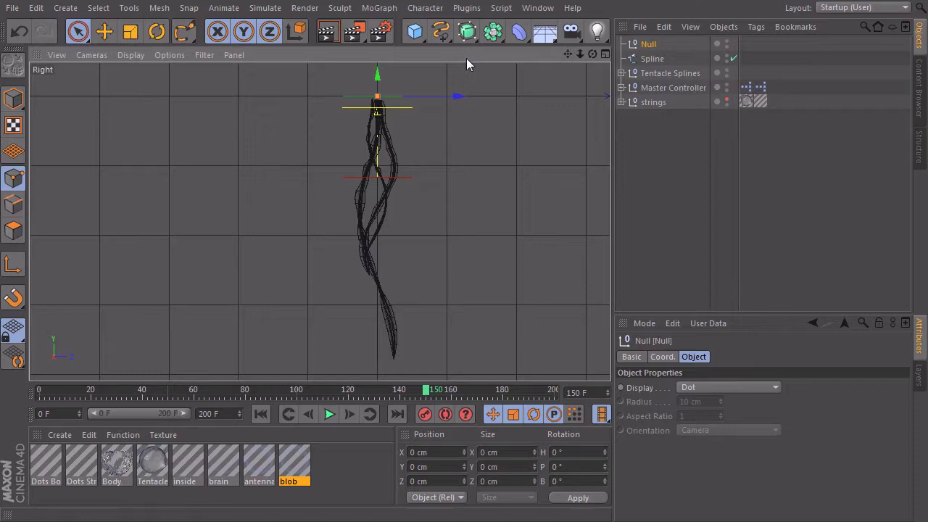
double_click(649, 45)
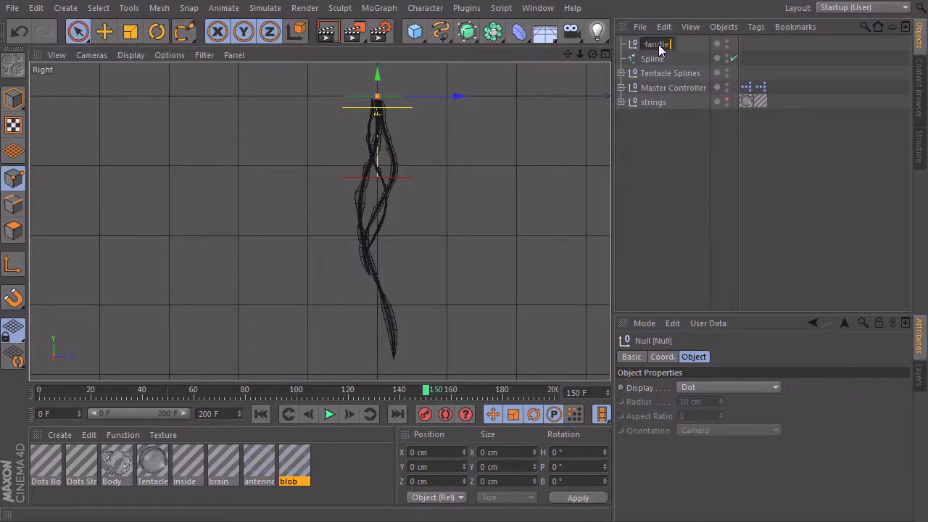
key("Return")
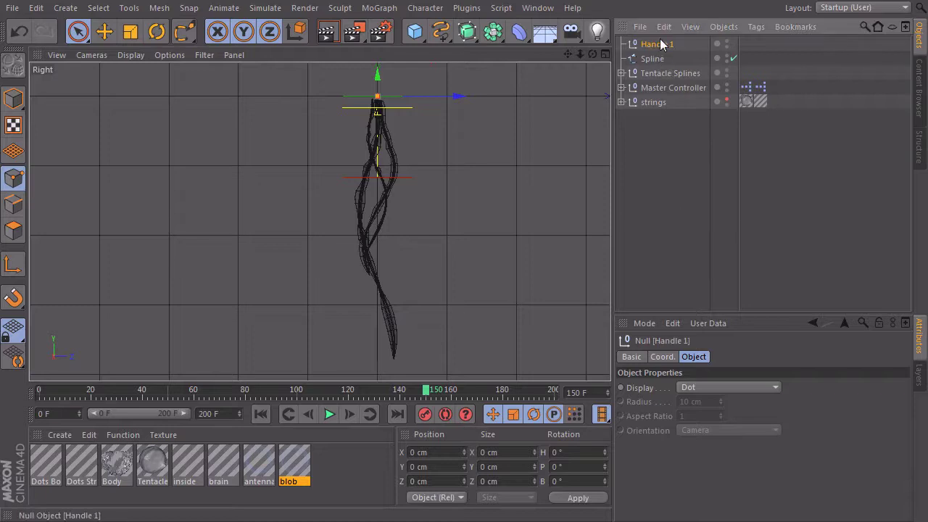
left_click_drag(660, 48, 664, 85, "ctrl")
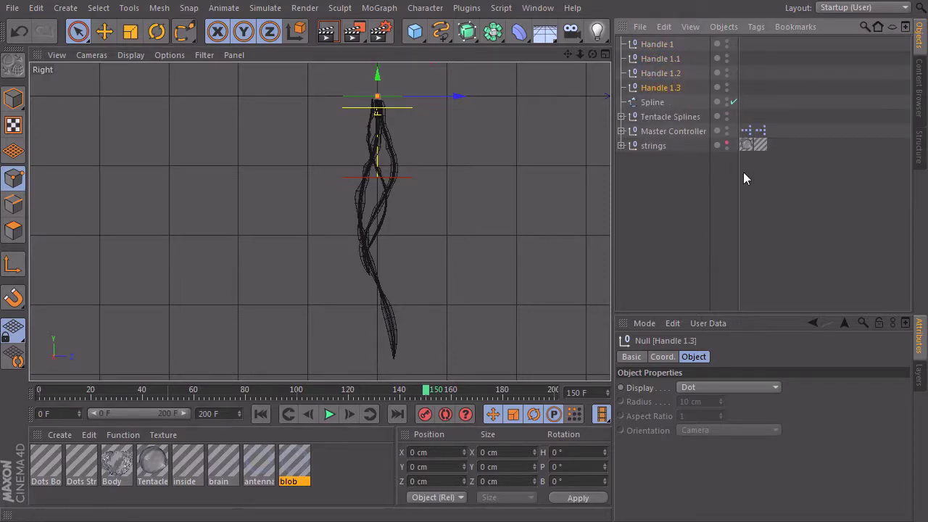
- Rename the three duplicated nulls as Handle 2, Handle 3 and Handle 4
double_click(675, 59)
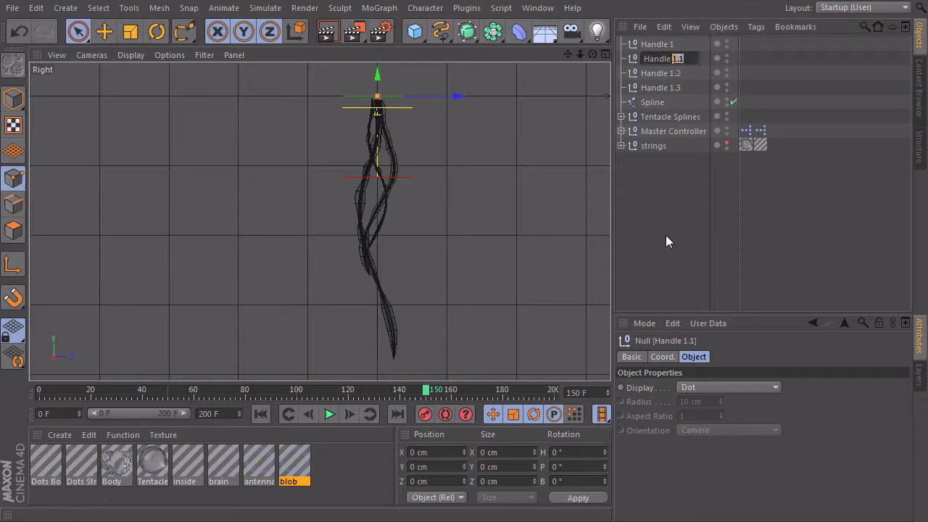
type("2")
key("Return")
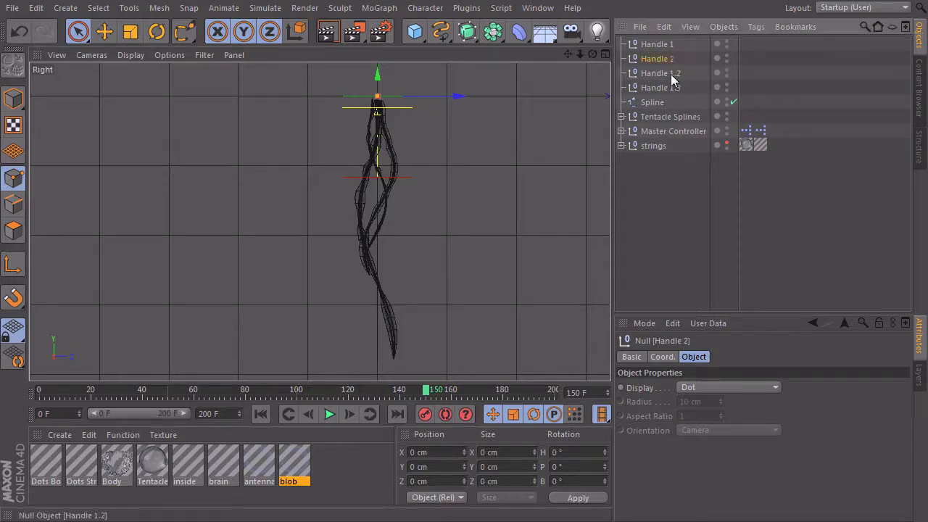
double_click(677, 75)
left_click(688, 75)
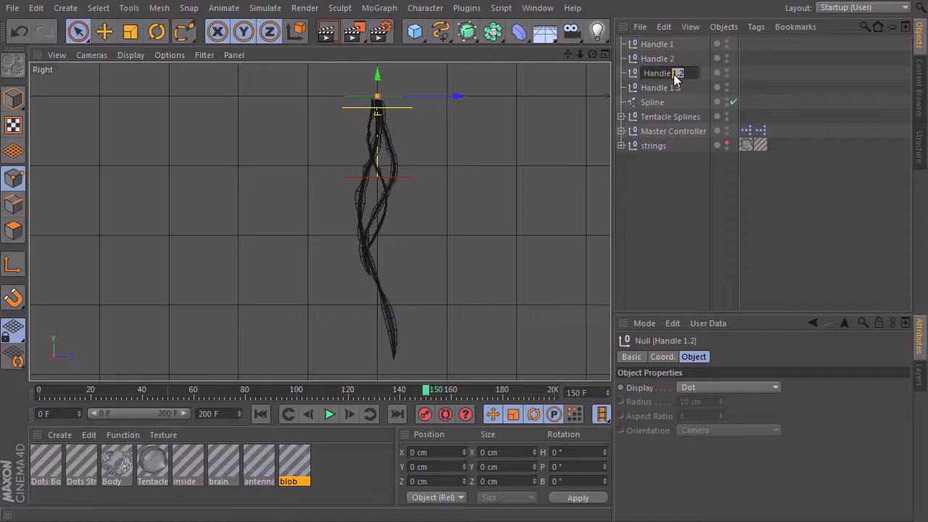
type("3")
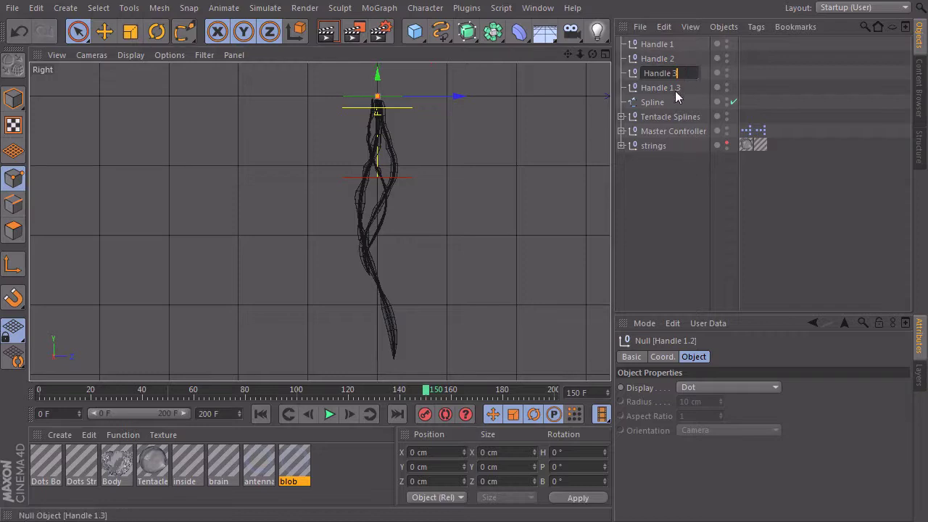
left_click(675, 90)
double_click(679, 90)
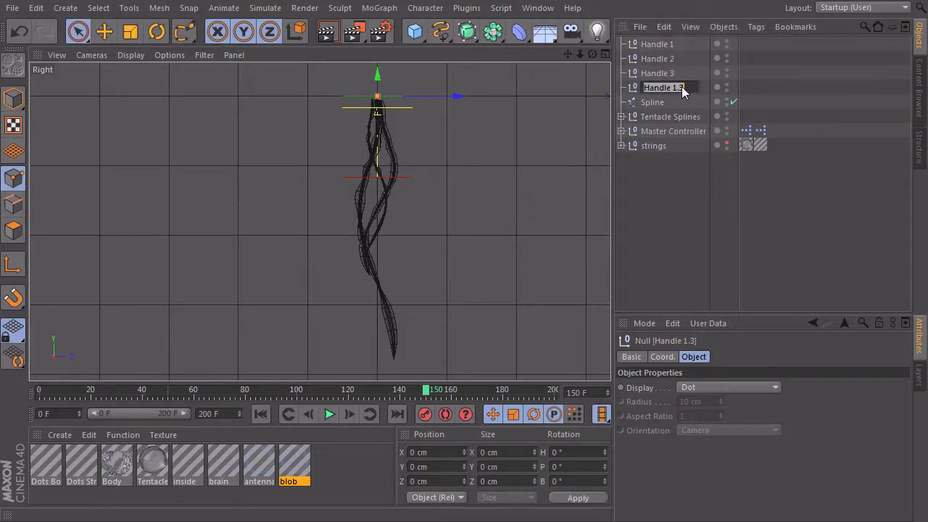
left_click(678, 90)
key("BackSpace")
type("4")
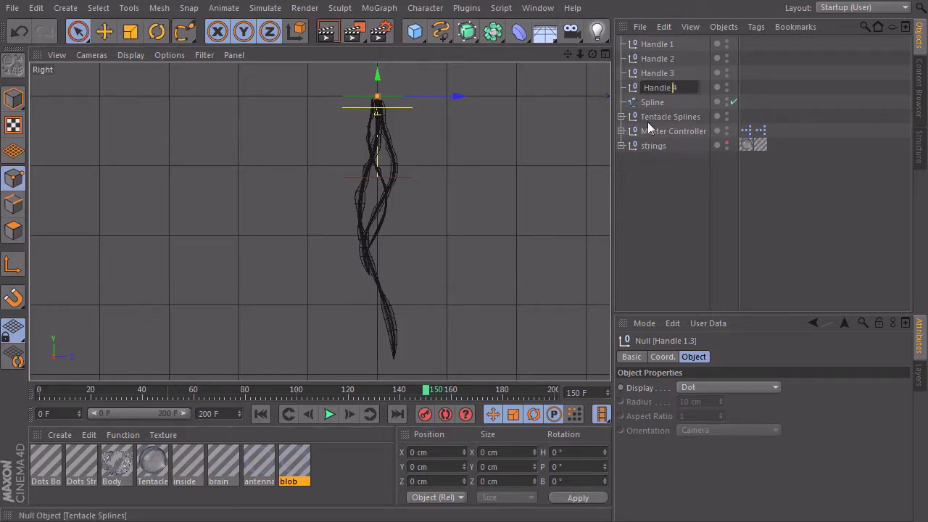
key("Return")
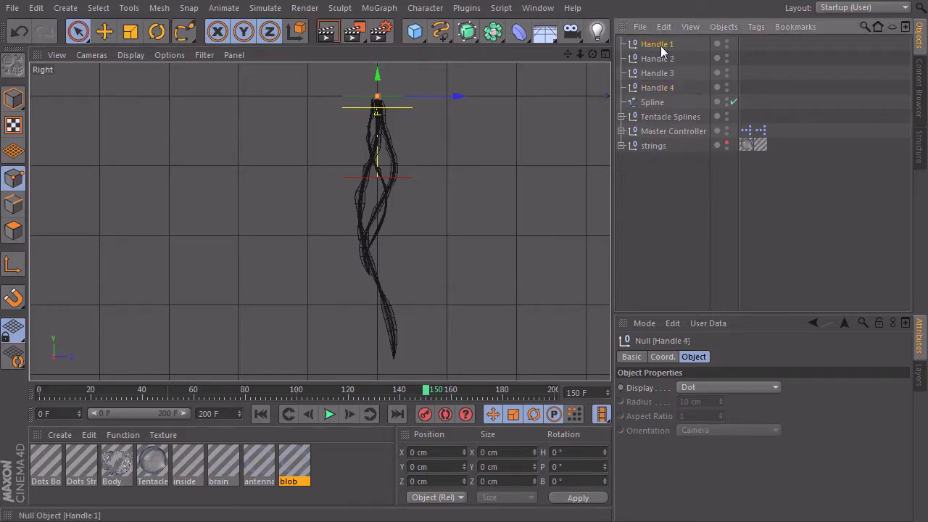
- Display all four handle nulls as spheres with XZ orientation and a 6 cm radius
left_click(659, 88, "shift")
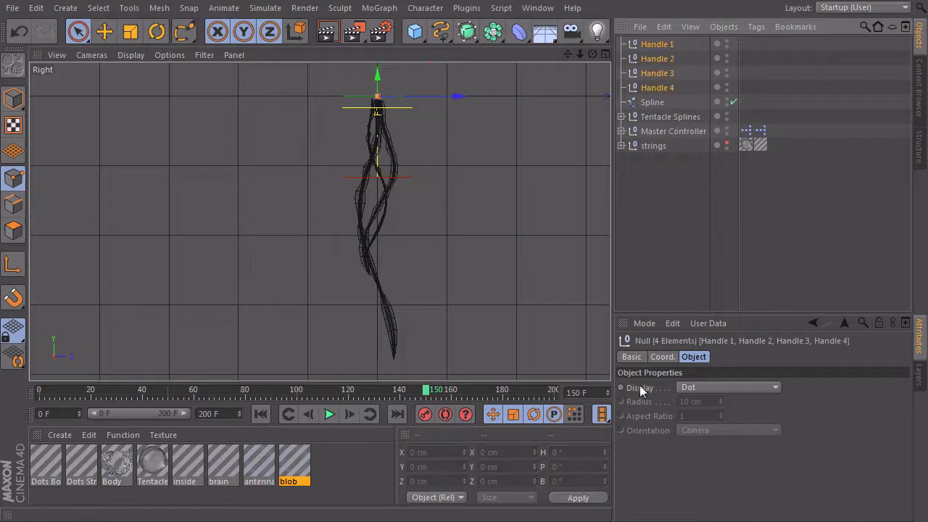
left_click(714, 387)
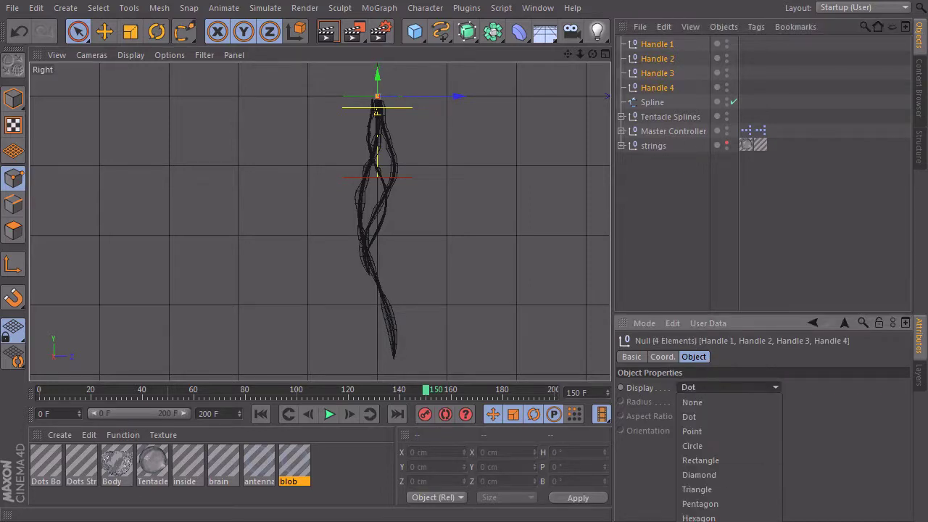
left_click(696, 518)
left_click(715, 430)
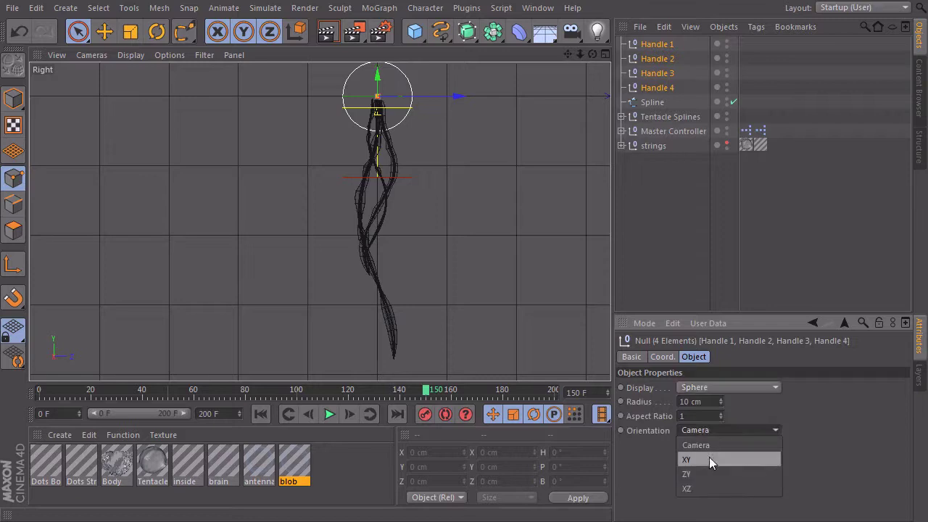
left_click(688, 490)
mouse_move(721, 401)
left_mouse_down()
mouse_move(721, 415)
mouse_move(721, 406)
left_mouse_up()
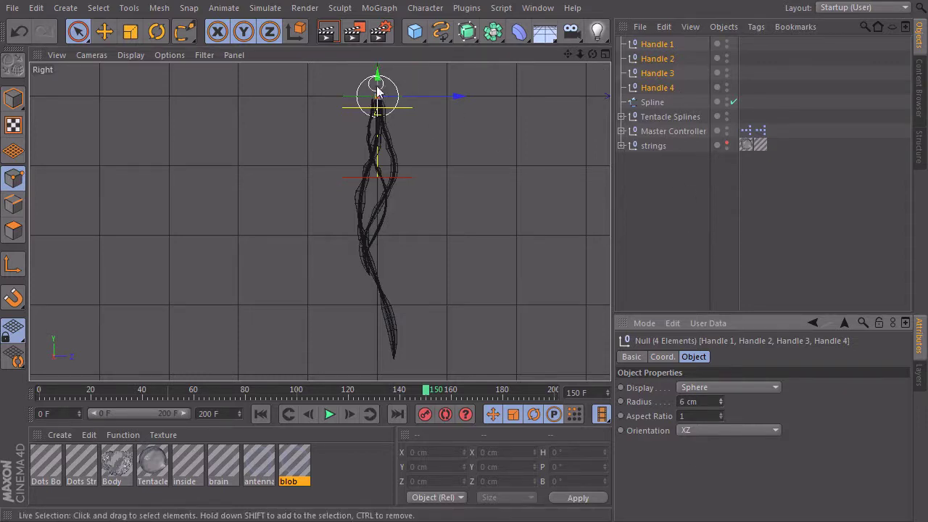
- Move Handle 1 down to the spline's second point and Handle 2 to its middle point
left_click(652, 102)
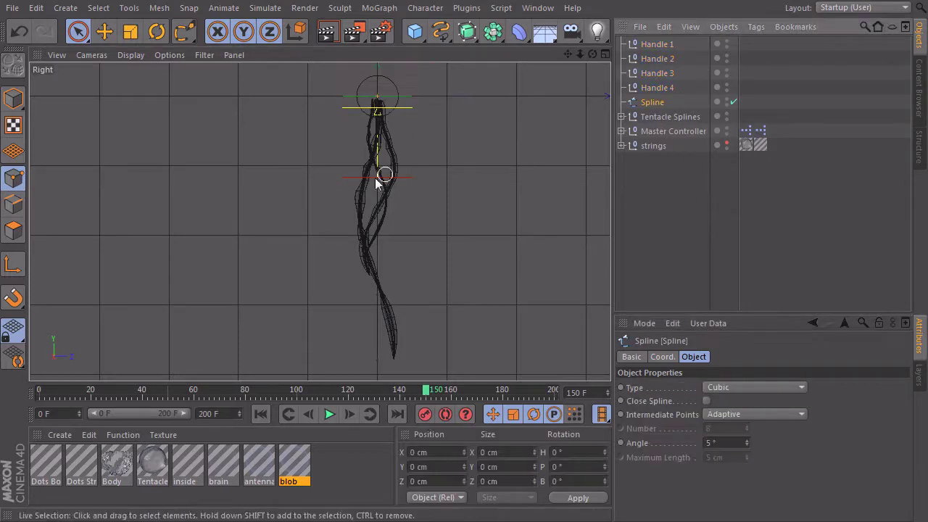
left_click(13, 178)
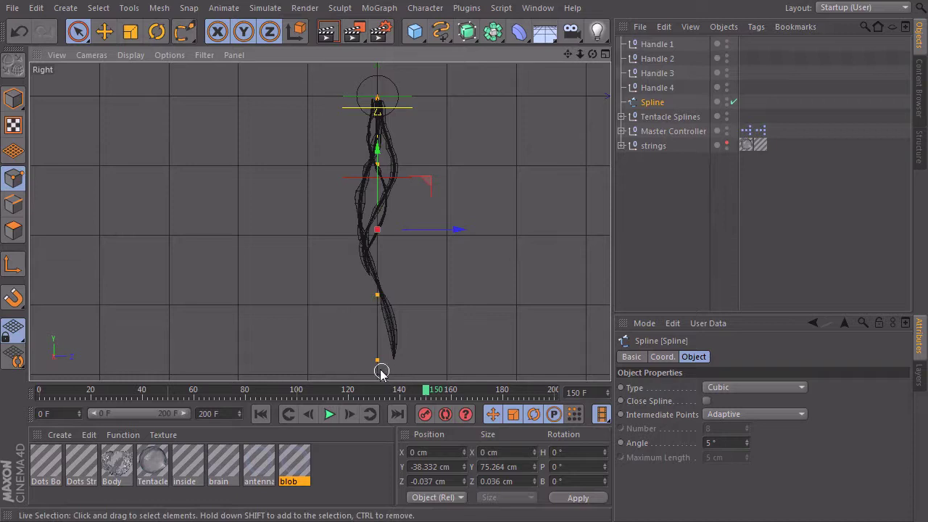
left_click(653, 51)
left_click_drag(377, 82, 377, 144)
left_click(657, 58)
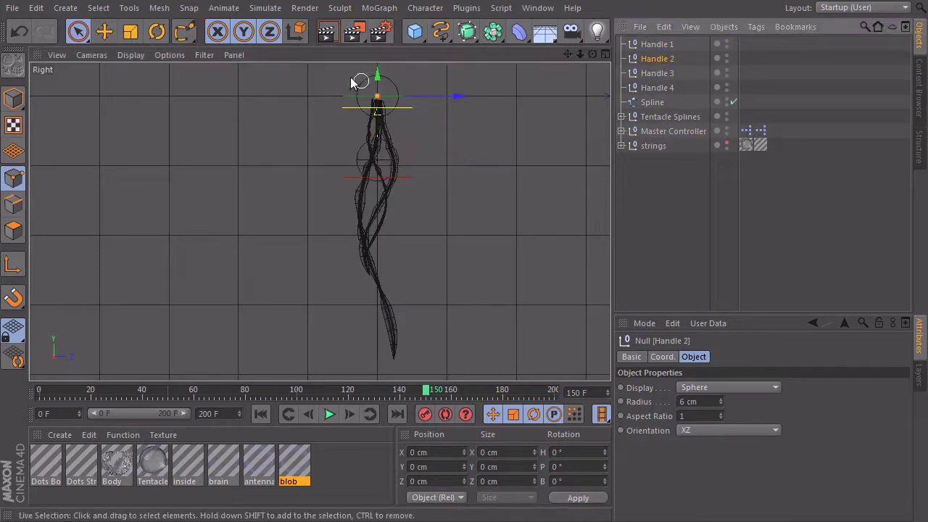
left_click_drag(378, 77, 376, 217)
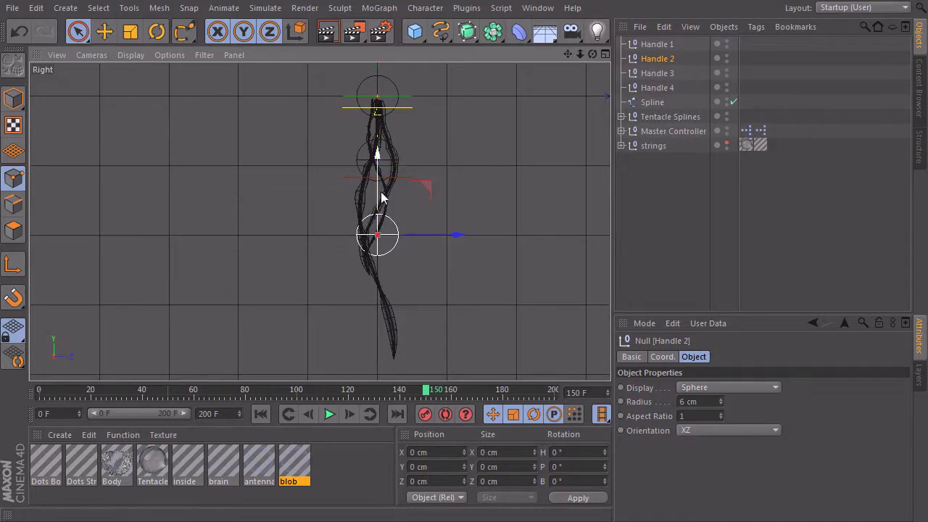
- Move Handle 3 down to the spline's second-lowest point and Handle 4 to its lowest point
left_click(378, 92)
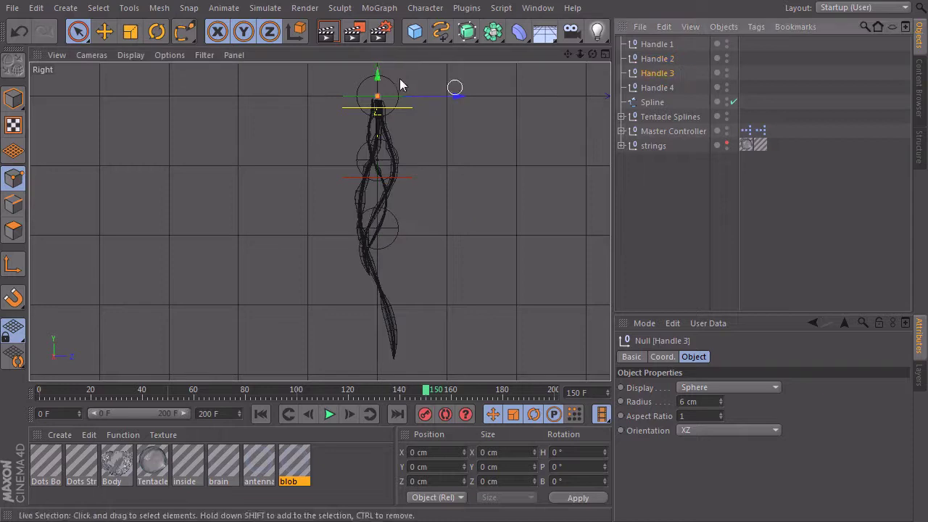
left_click_drag(383, 77, 383, 280)
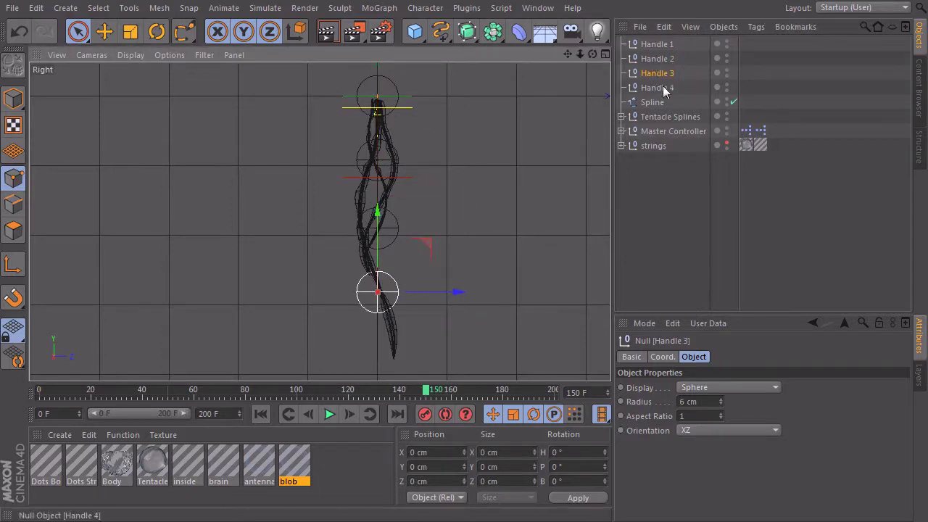
left_click(661, 87)
left_click_drag(384, 78, 375, 344)
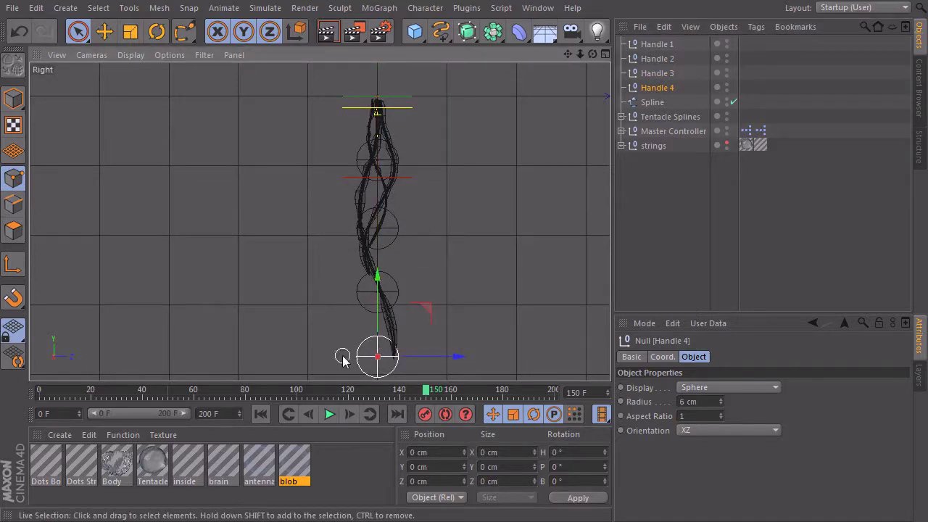
- Examine the spline's point list, selecting individual entries to match each index to its point along the curve
left_click(653, 102)
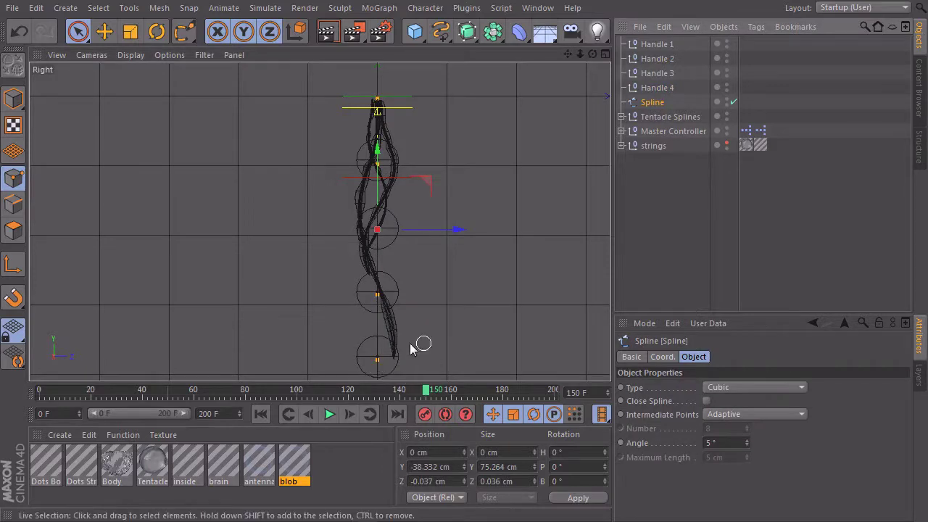
middle_click_drag(407, 321, 404, 262, "alt")
right_click_drag(373, 255, 491, 214, "alt")
middle_click_drag(442, 269, 409, 204, "alt")
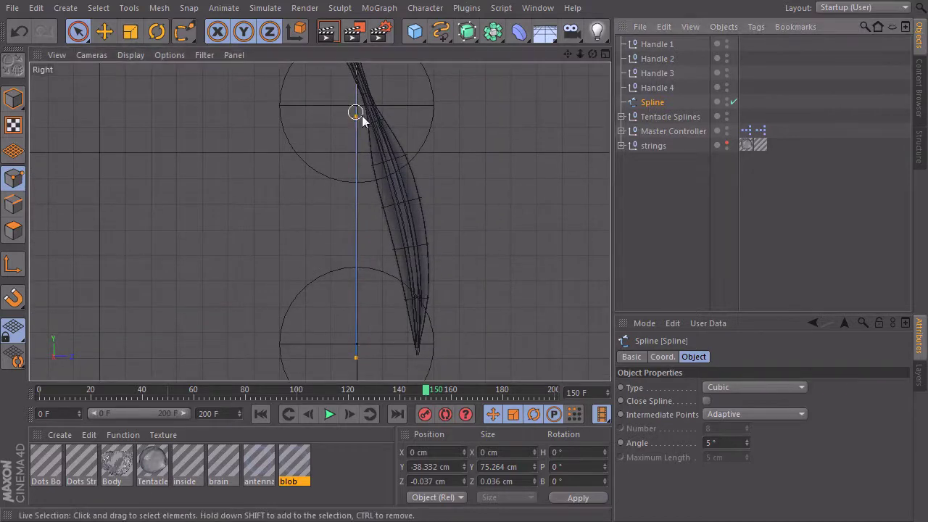
left_click(919, 148)
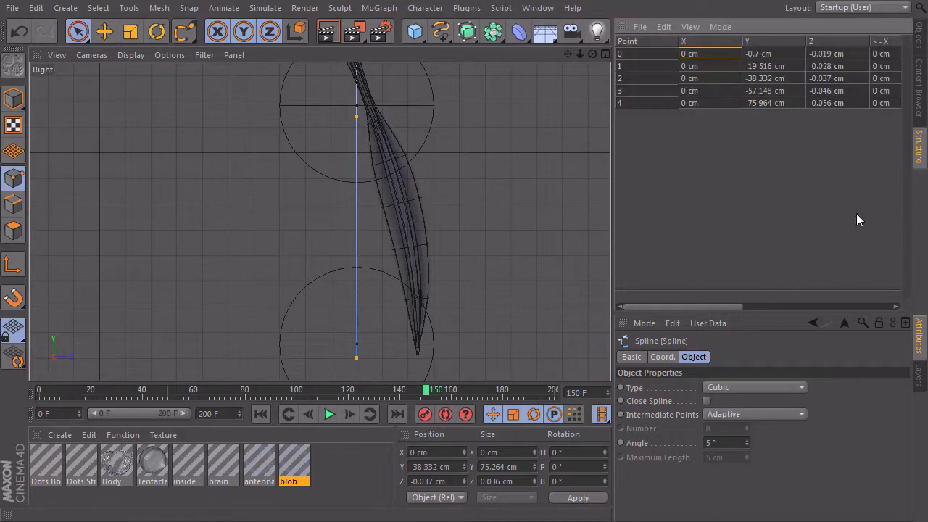
left_click(621, 54)
left_click(635, 66)
left_click(628, 79)
left_click(632, 90)
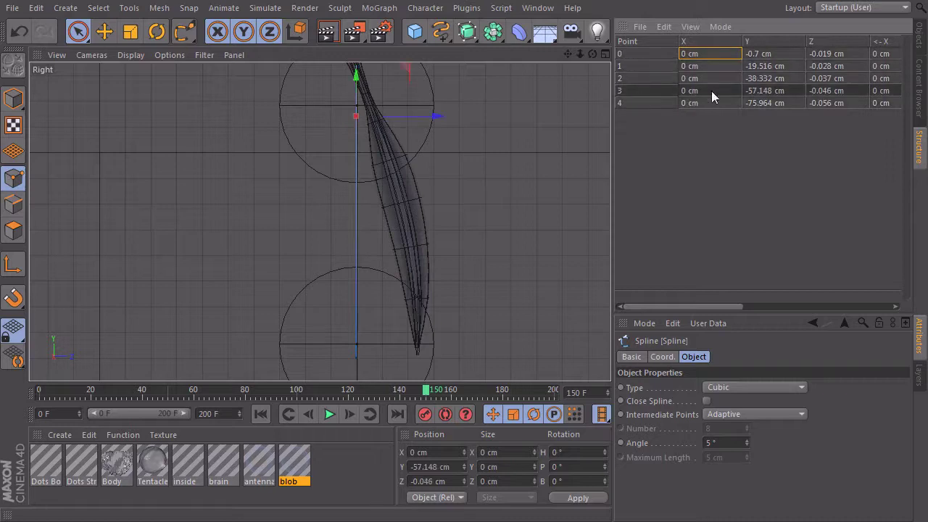
left_click(638, 56)
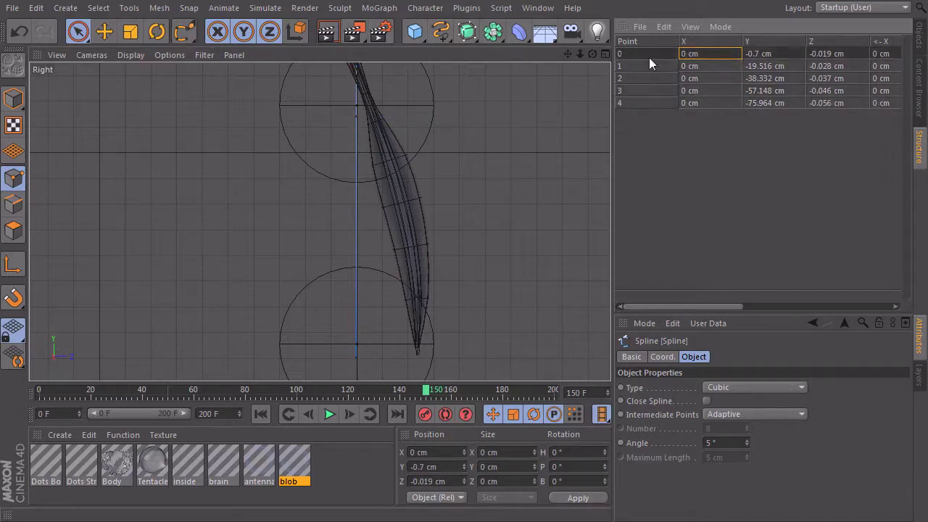
left_click(918, 40)
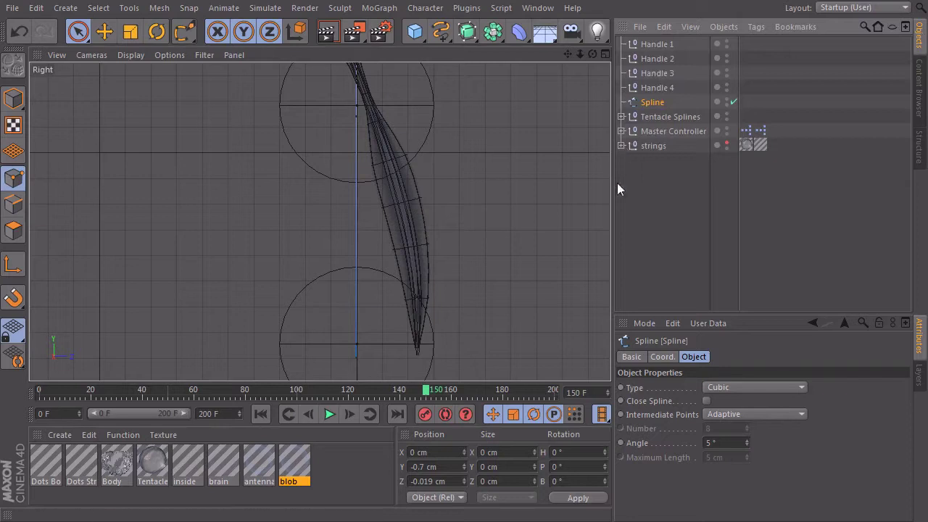
middle_click_drag(407, 311, 456, 190, "alt")
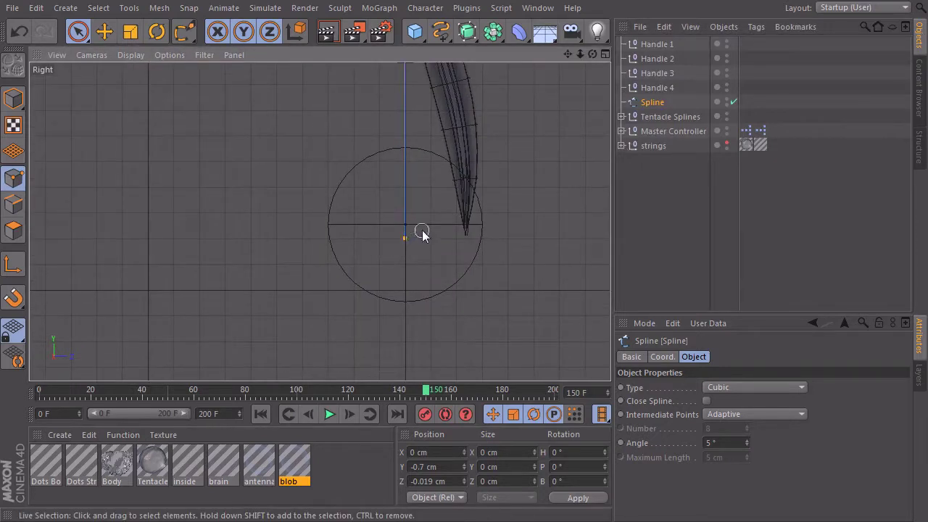
left_click(916, 153)
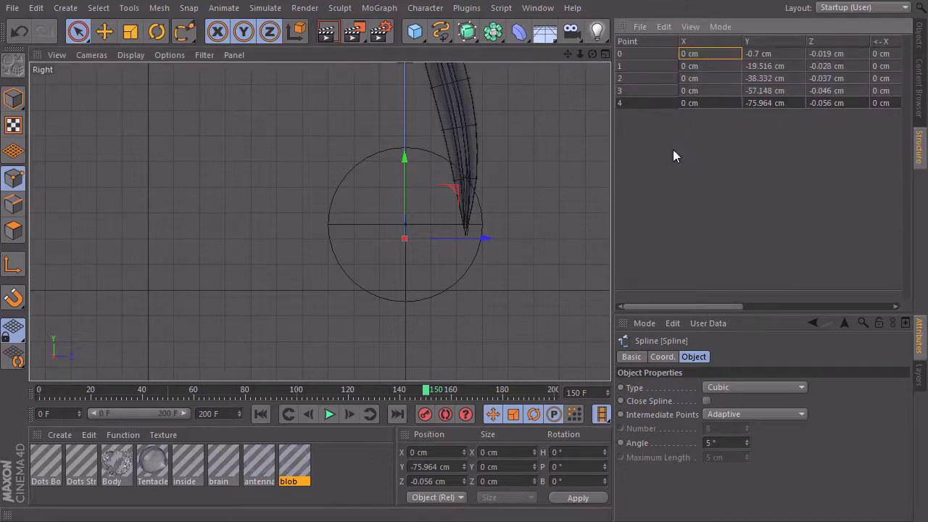
left_click(919, 35)
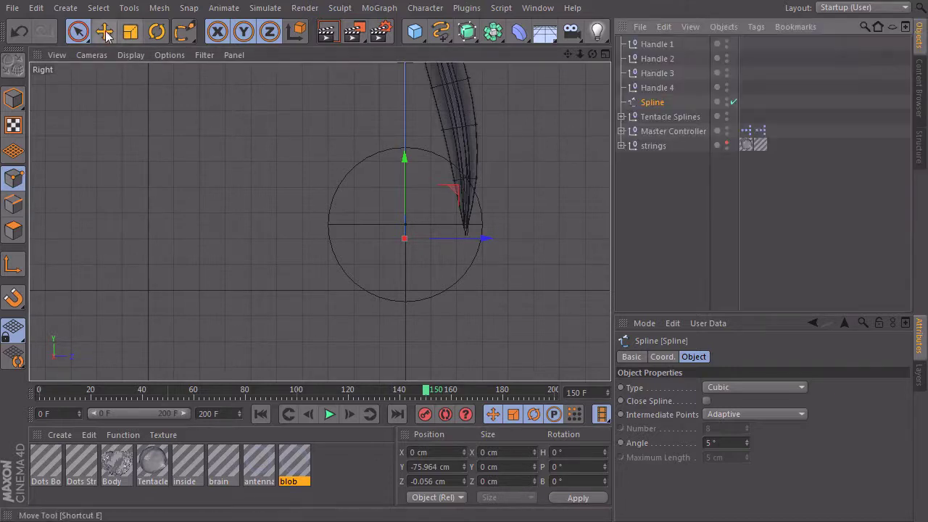
- Check the index numbers of the spline's two lowest points in their coordinate dialogs using the Move tool
left_click(104, 33)
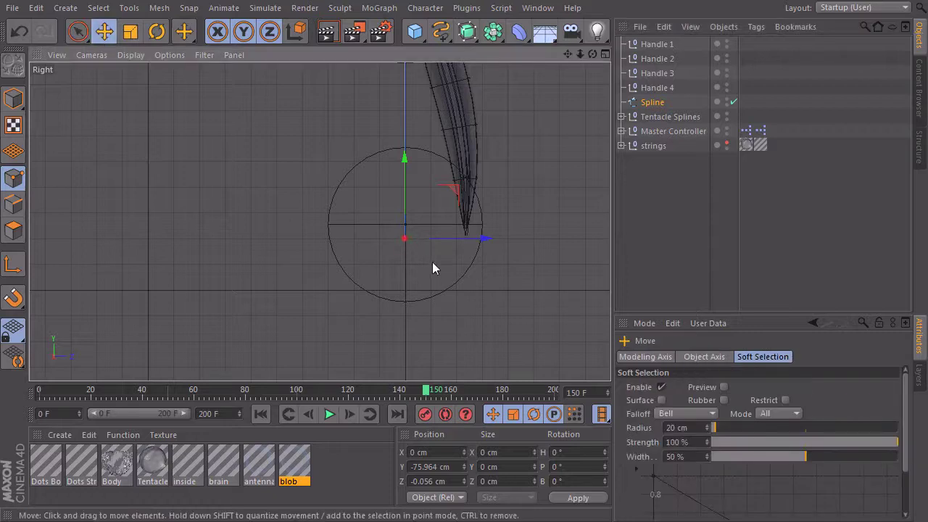
double_click(404, 237)
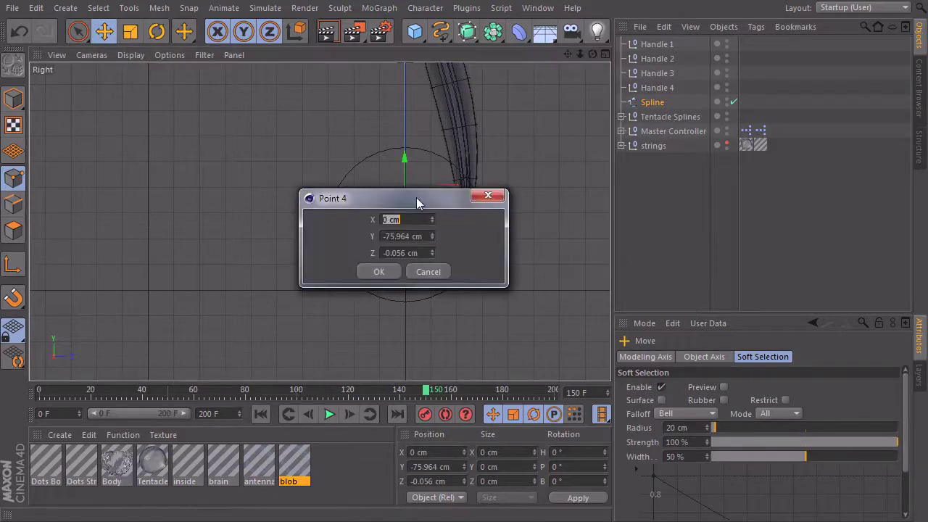
left_click_drag(425, 190, 372, 135)
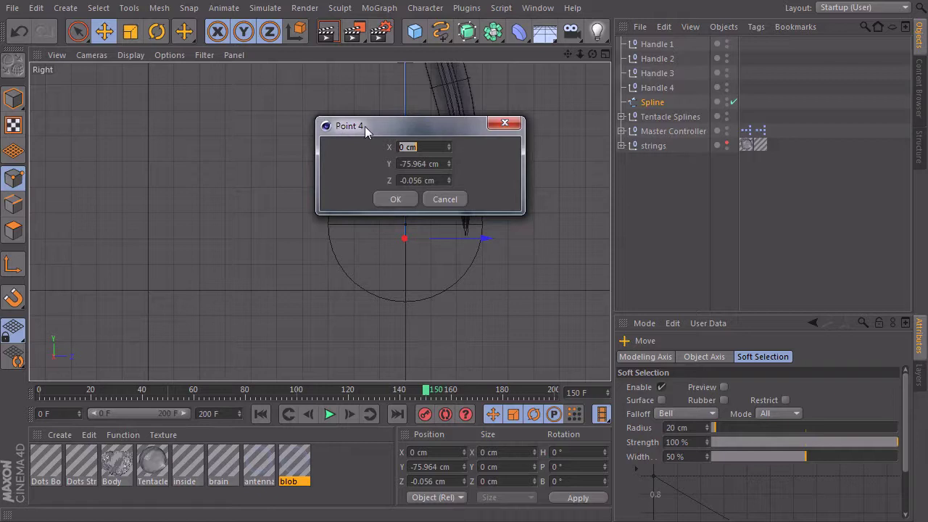
left_click(450, 202)
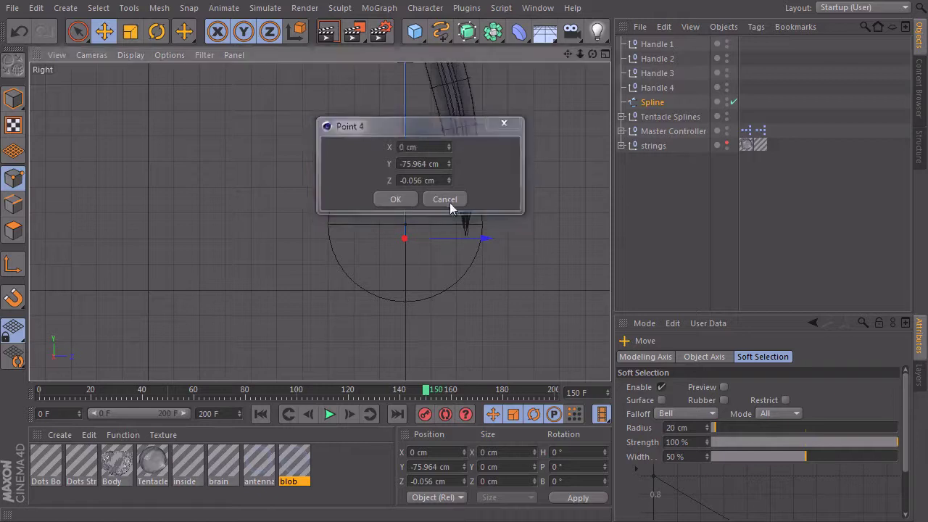
left_click(449, 202)
middle_click_drag(482, 169, 390, 260, "alt")
double_click(371, 235)
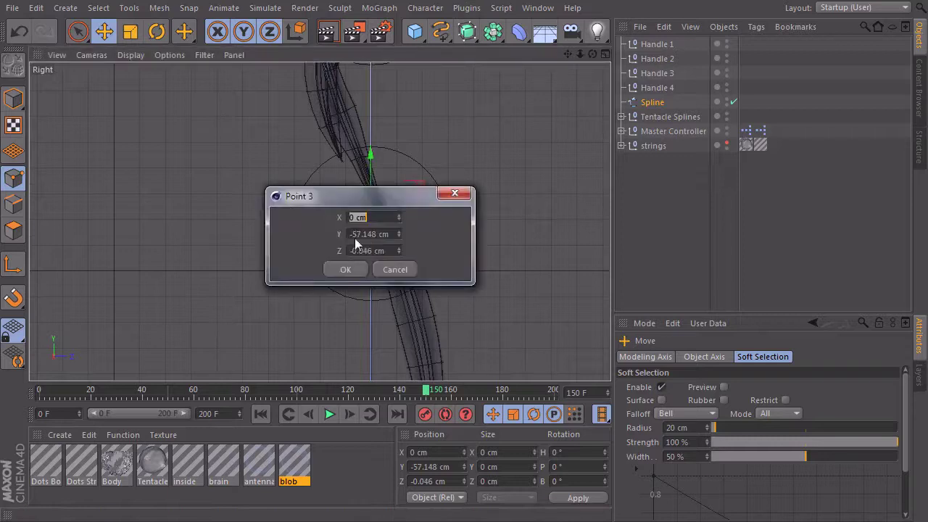
left_click(395, 269)
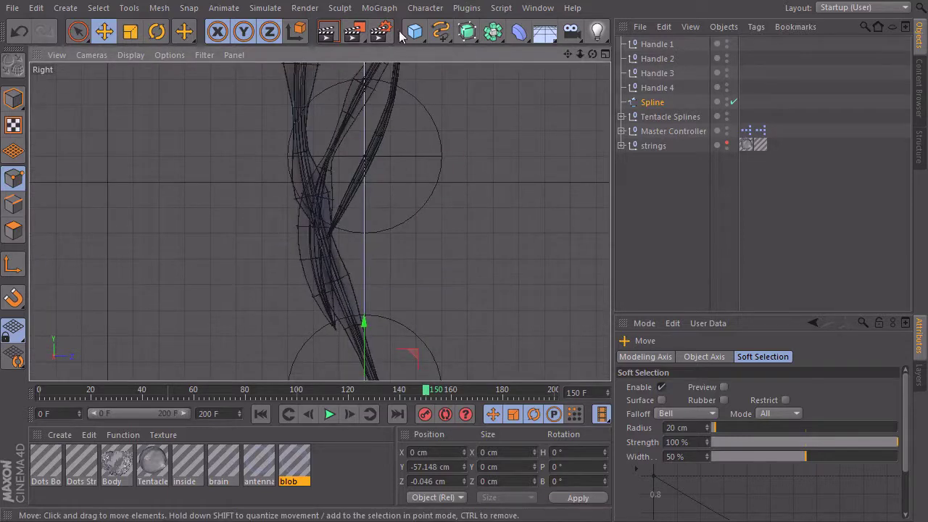
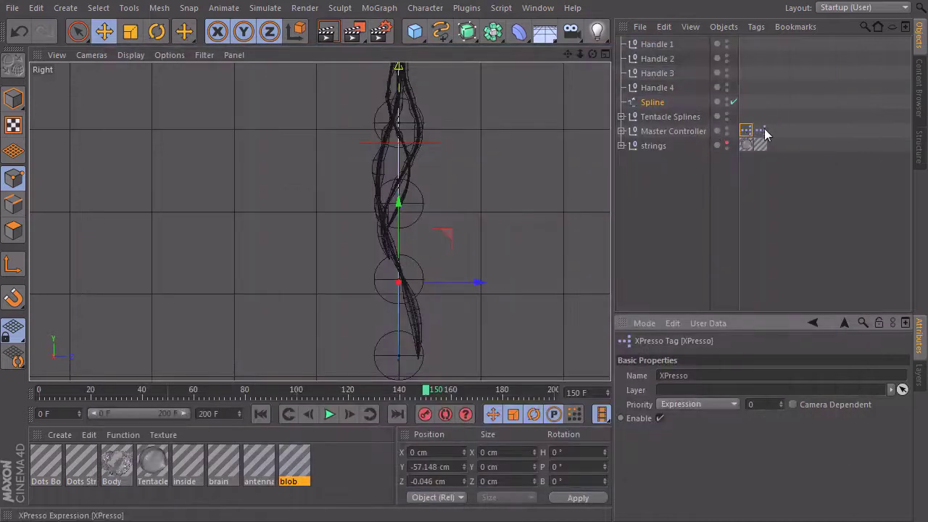
- Open the Master Controller's second XPresso expression and convert all of its existing nodes into an XGroup
double_click(761, 135)
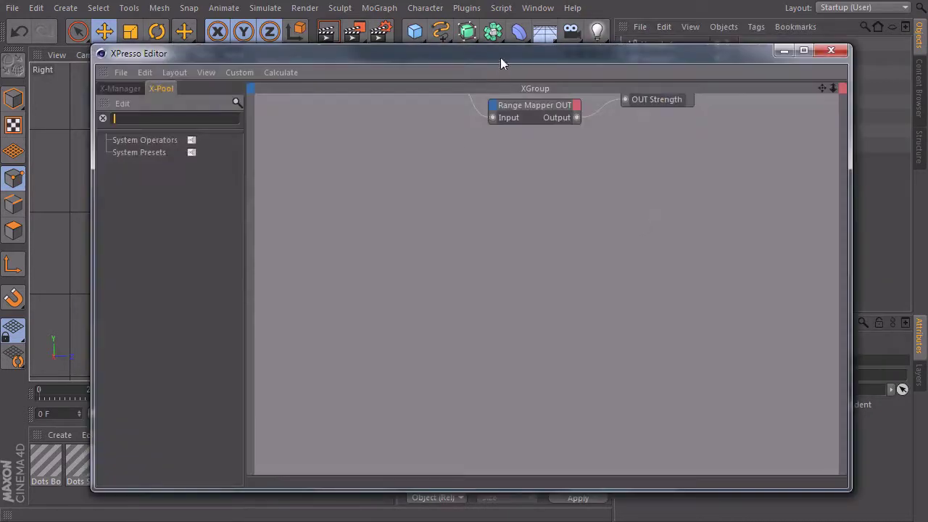
left_click_drag(501, 58, 466, 40)
type("1")
left_click_drag(463, 140, 462, 348)
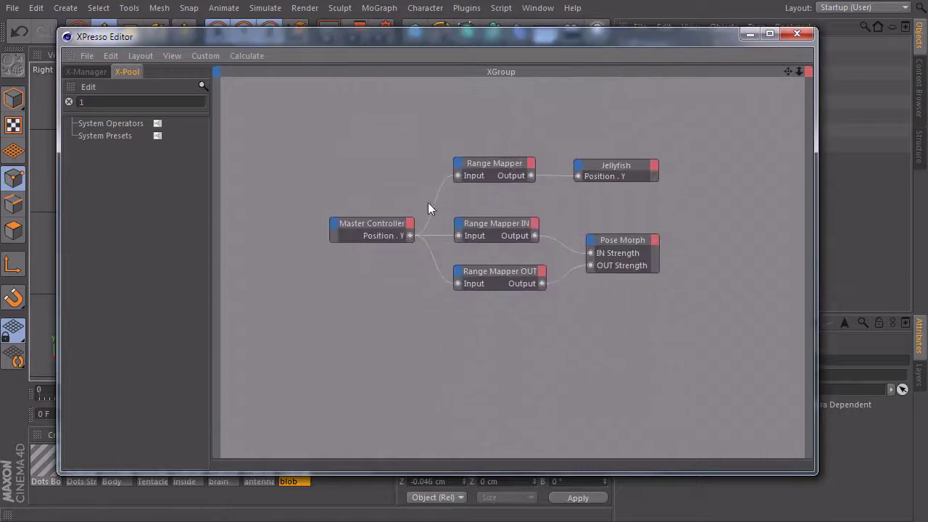
left_click_drag(313, 117, 692, 321)
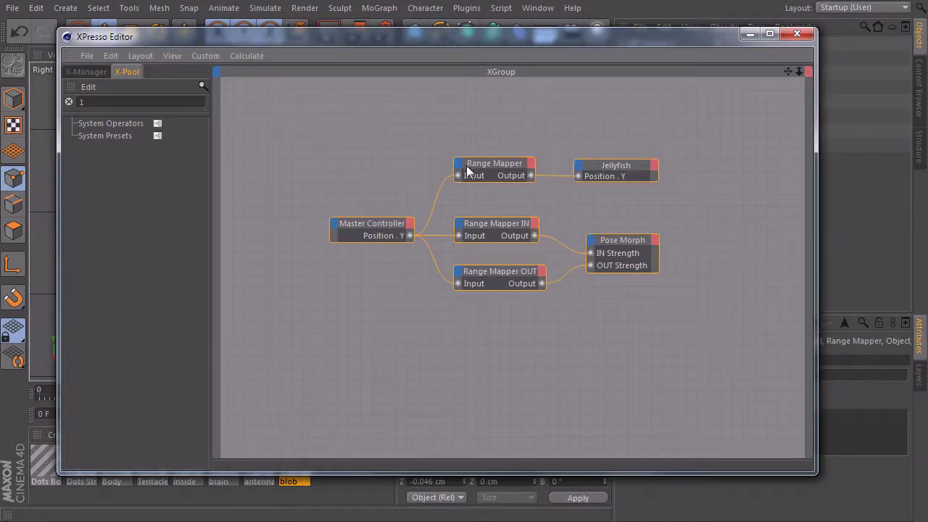
right_click(489, 168)
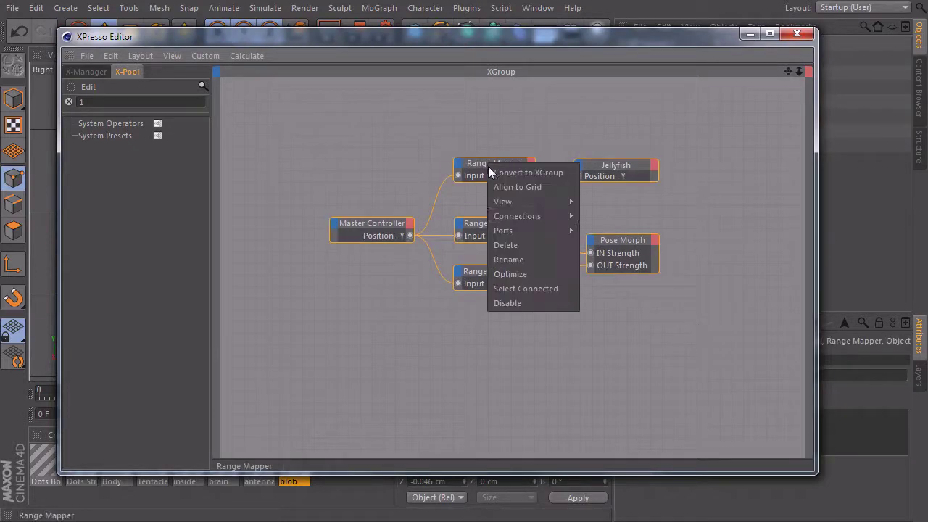
left_click(536, 174)
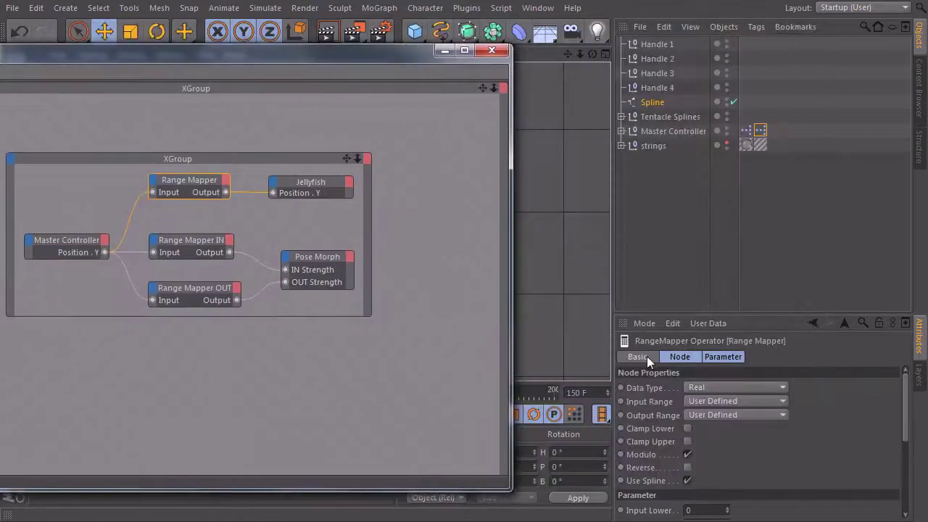
left_click(651, 356)
double_click(704, 389)
type("Movement")
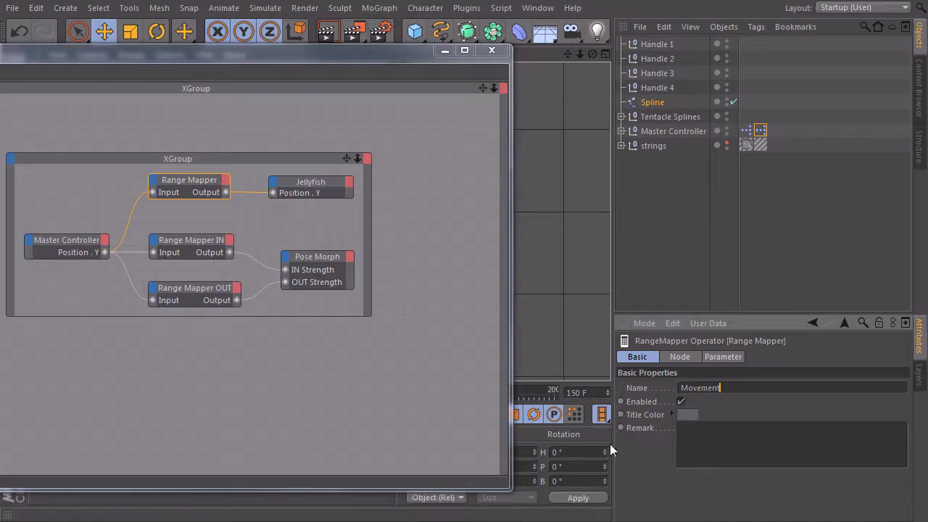
left_click(686, 417)
left_click_drag(666, 358, 673, 358)
left_click(690, 366)
left_click(659, 482)
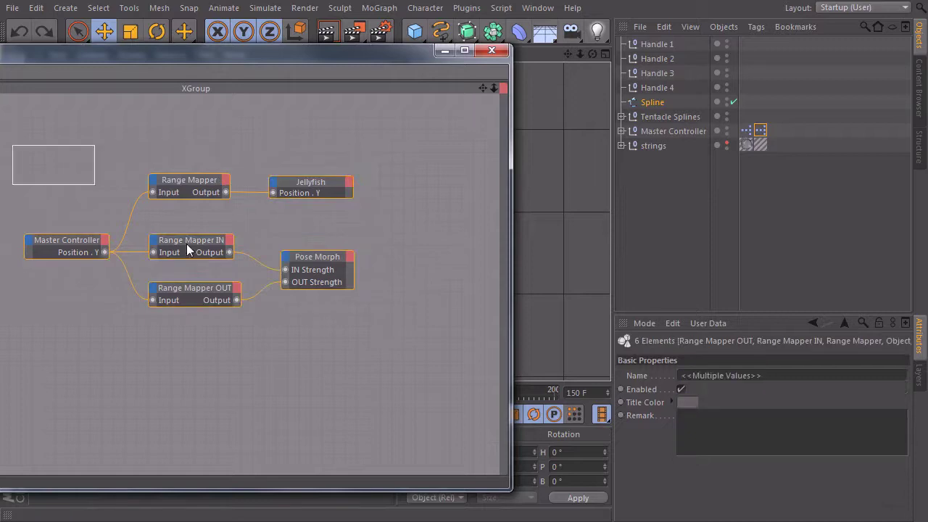
- Convert the six selected XPresso nodes into a single XGroup
right_click(188, 184)
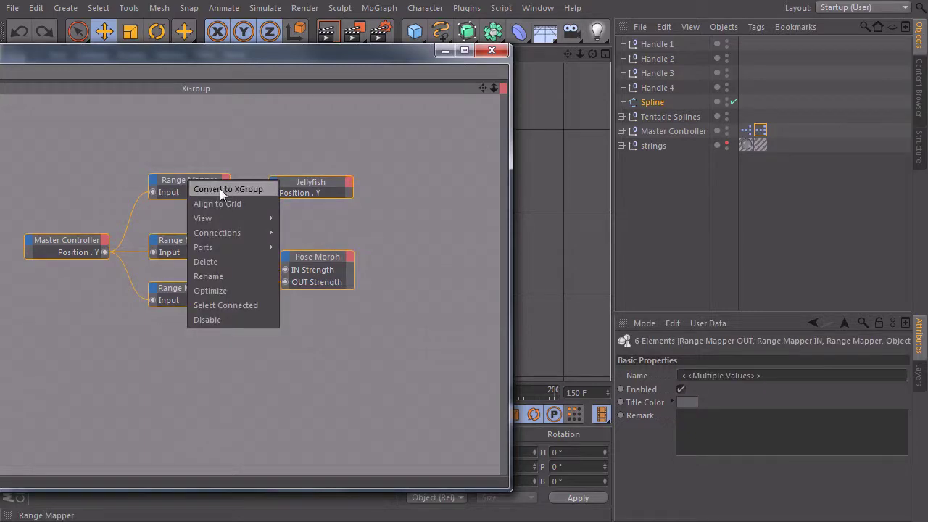
left_click(224, 188)
left_click(176, 159)
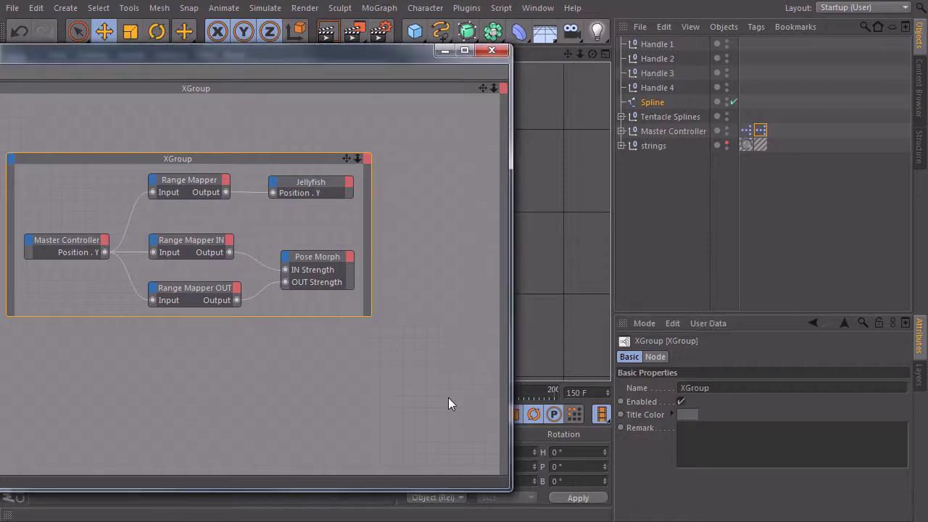
key("Delete")
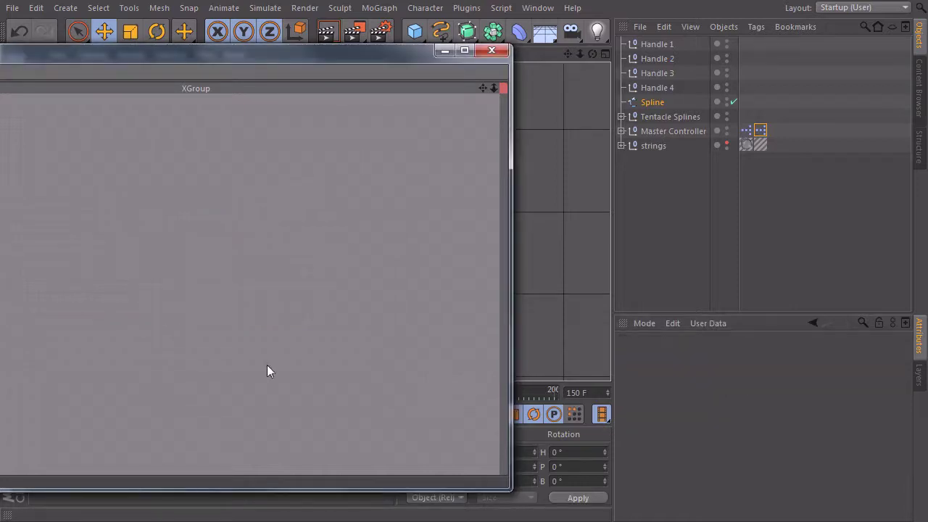
key("ctrl+z")
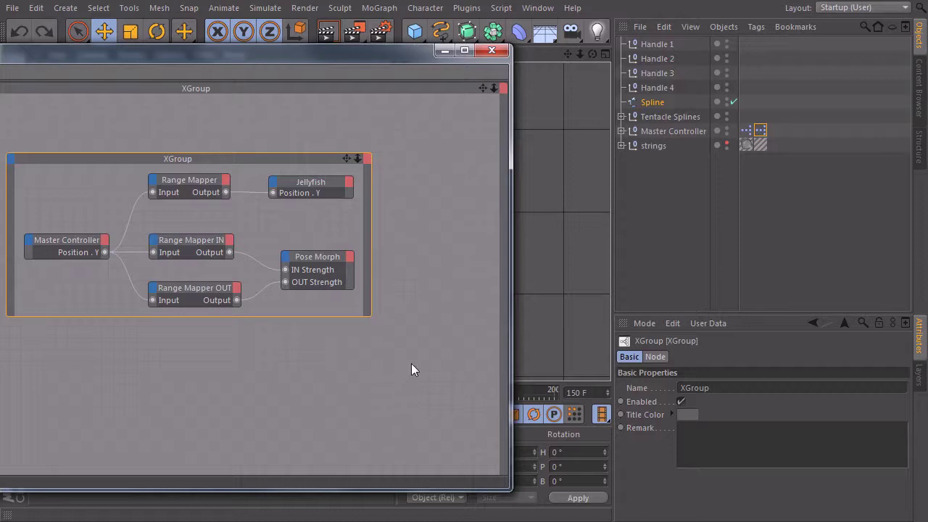
- Rename the new XGroup as Movement and give it a yellow title colour
left_click(308, 417)
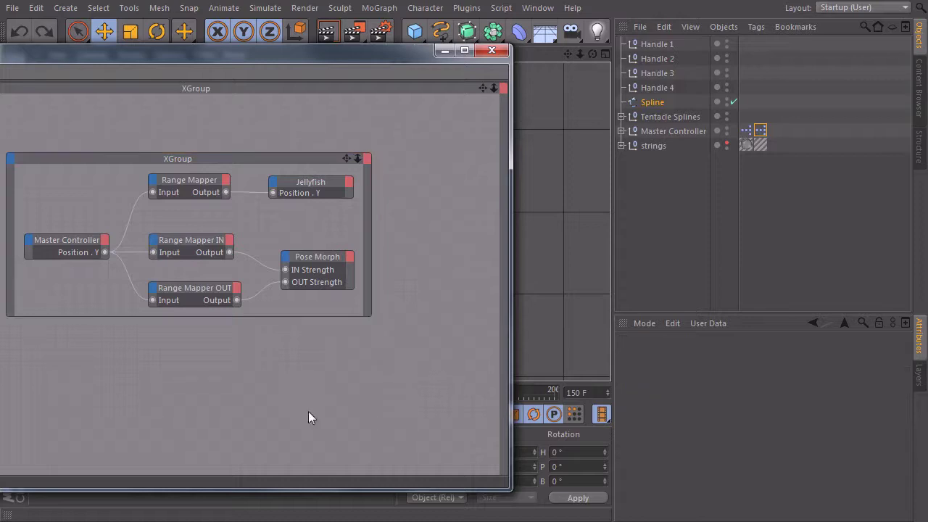
left_click(180, 156)
left_click(736, 391)
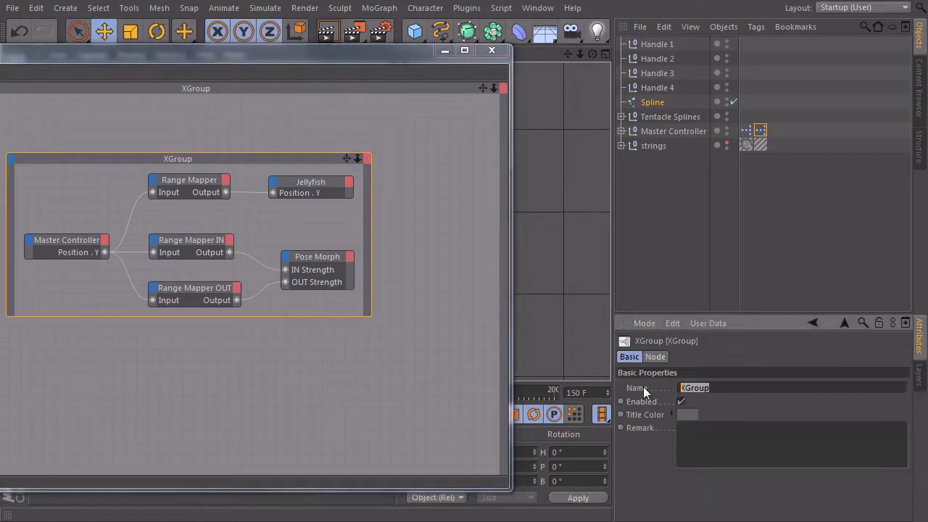
type("Movement")
left_click(687, 415)
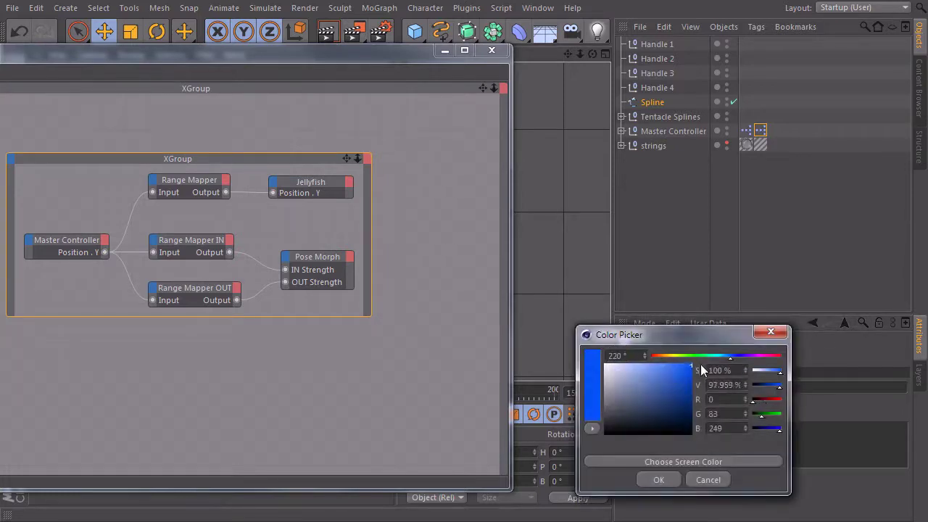
left_click(675, 357)
left_click(660, 480)
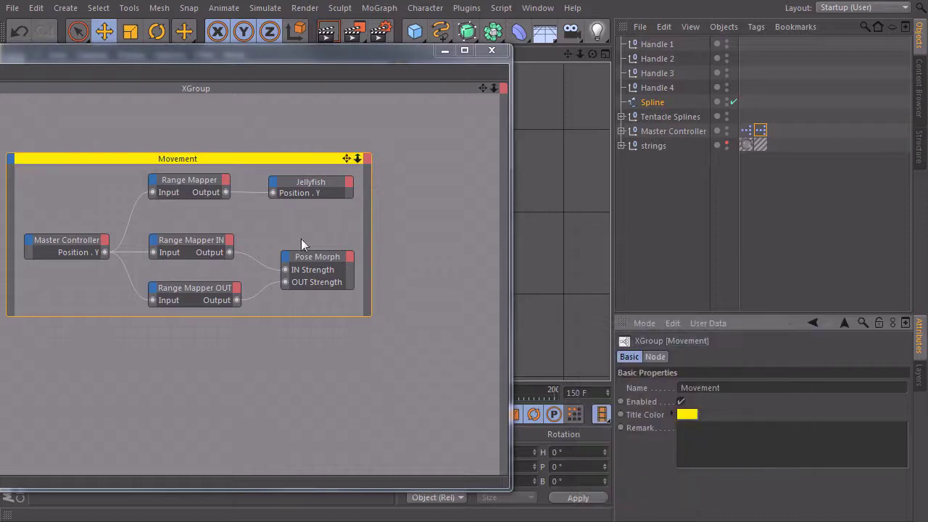
- Enlarge the Movement group in height and width and shift its nodes inward to give them more room
left_click_drag(291, 52, 519, 25)
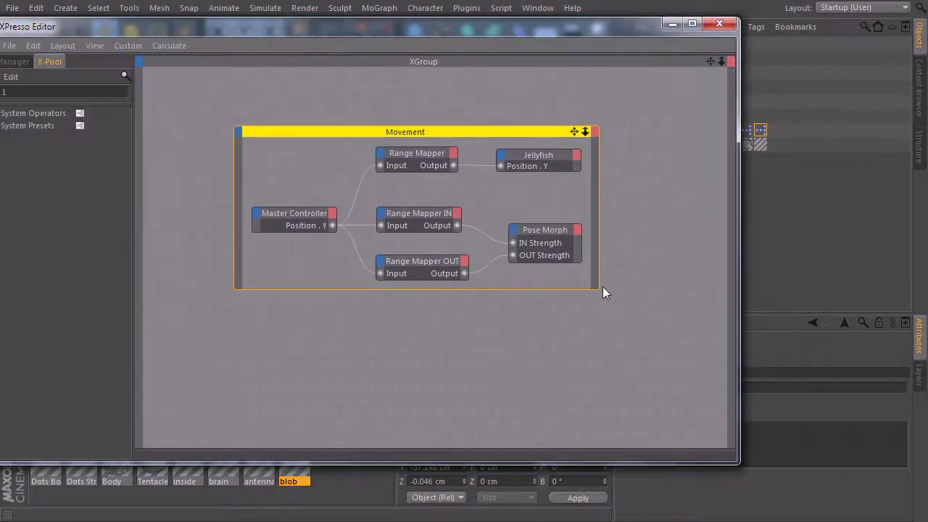
left_click_drag(597, 290, 649, 326)
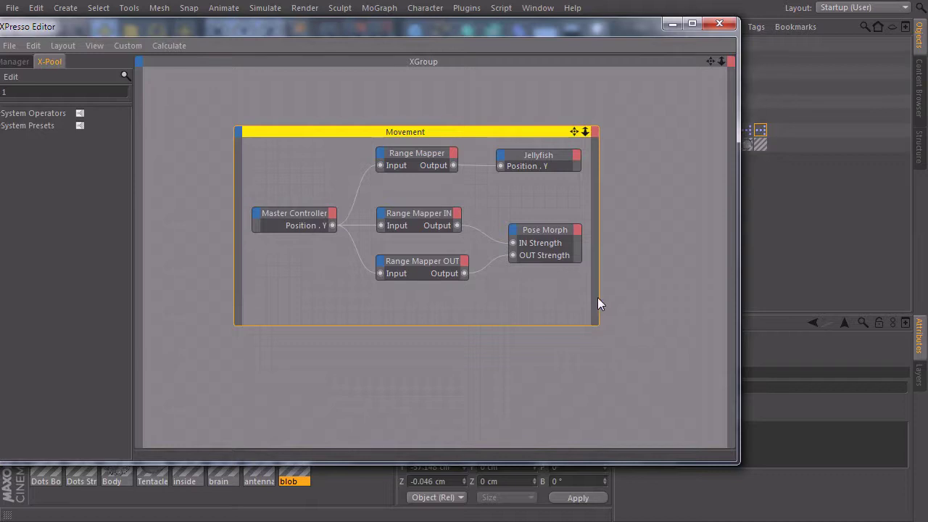
left_click_drag(598, 298, 666, 197)
left_click_drag(635, 133, 657, 152)
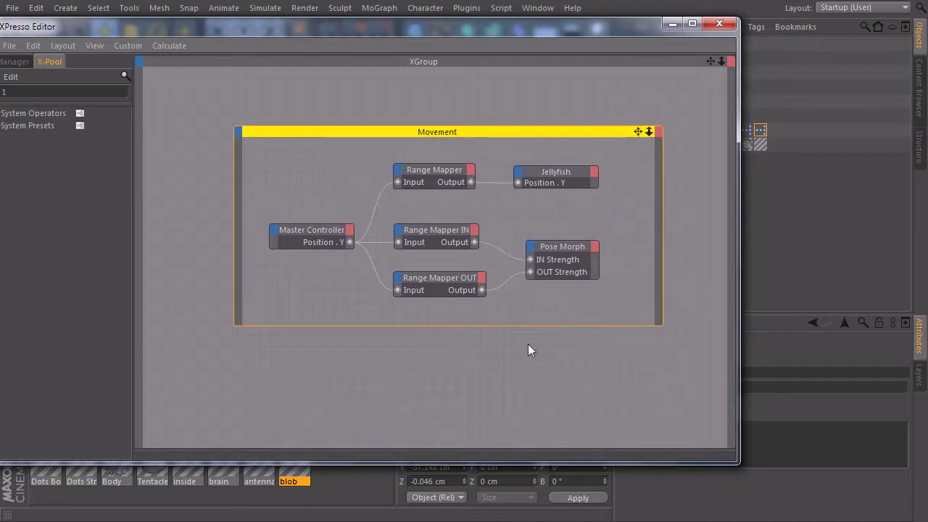
- Add the Spline and the nulls Handle 1 to Handle 4 as nodes in the empty area below the Movement group
middle_click_drag(501, 388, 460, 39)
left_click_drag(461, 41, 507, 322)
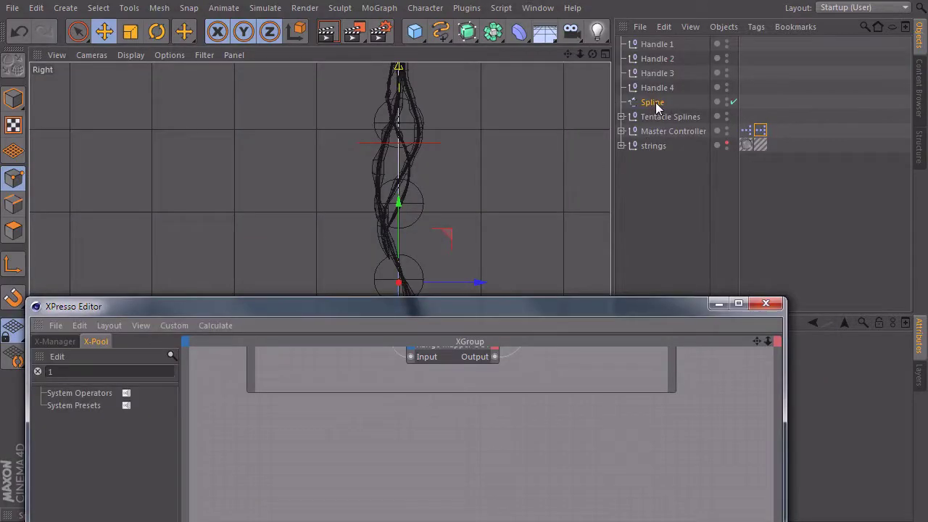
left_click_drag(652, 103, 599, 170)
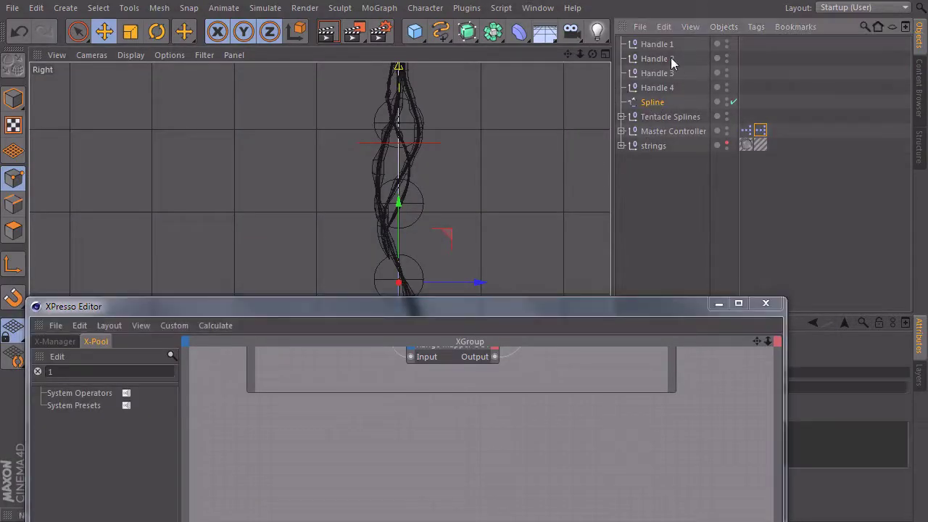
left_click(663, 87)
left_click(659, 43, "shift")
left_click_drag(659, 43, 361, 466)
left_click(423, 519)
left_click(388, 479)
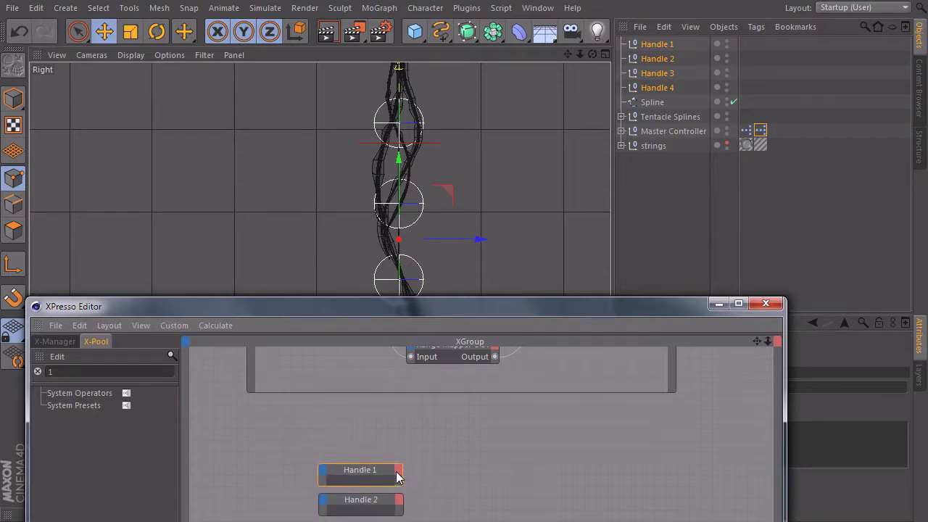
- Add a Global Position output port to each of the four Handle nodes
left_click(398, 475)
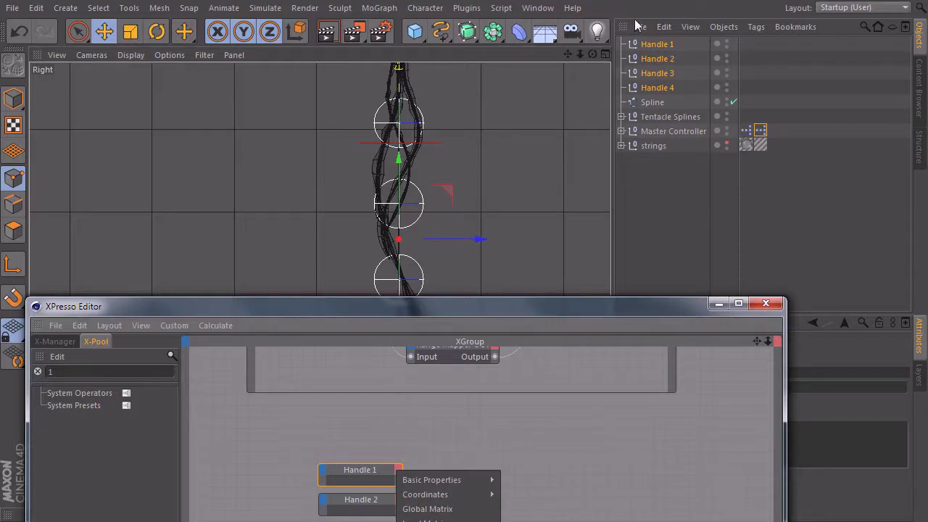
mouse_move(466, 497)
mouse_move(574, 512)
left_click(626, 514)
left_click(399, 500)
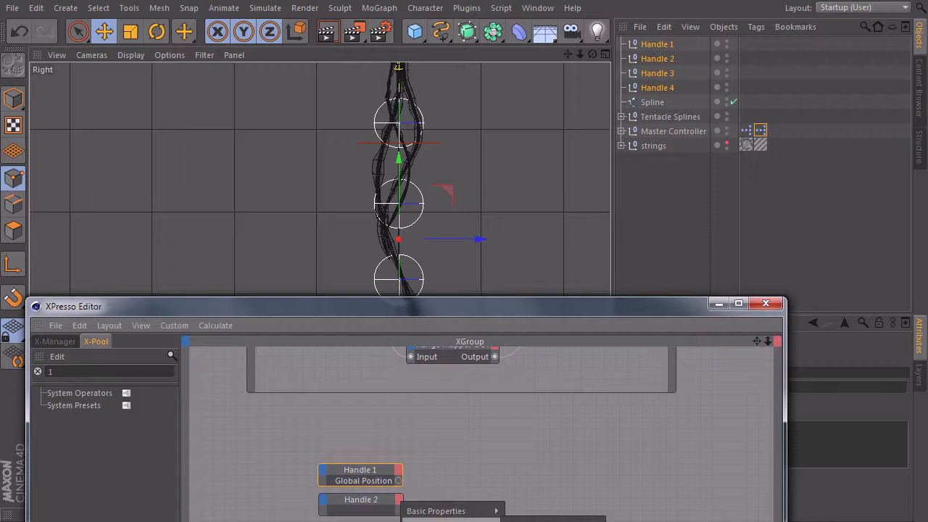
left_click(626, 521)
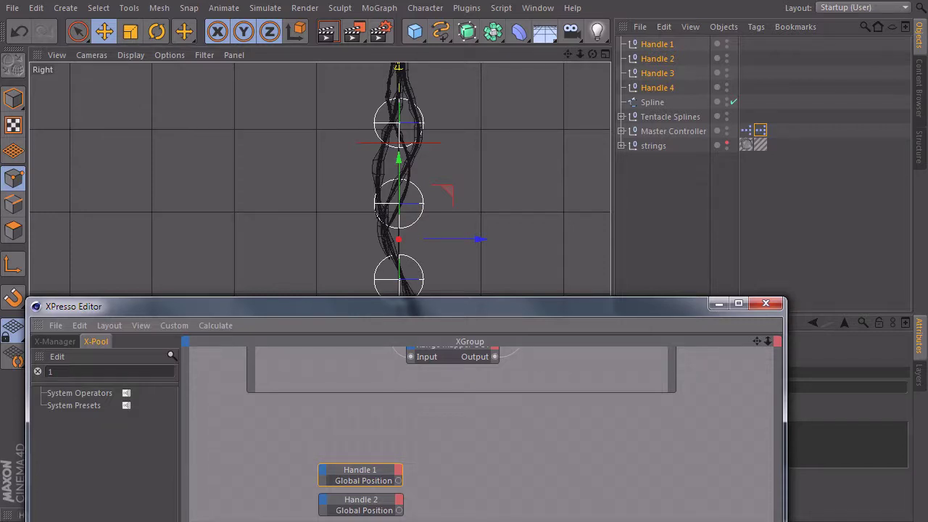
key("Escape")
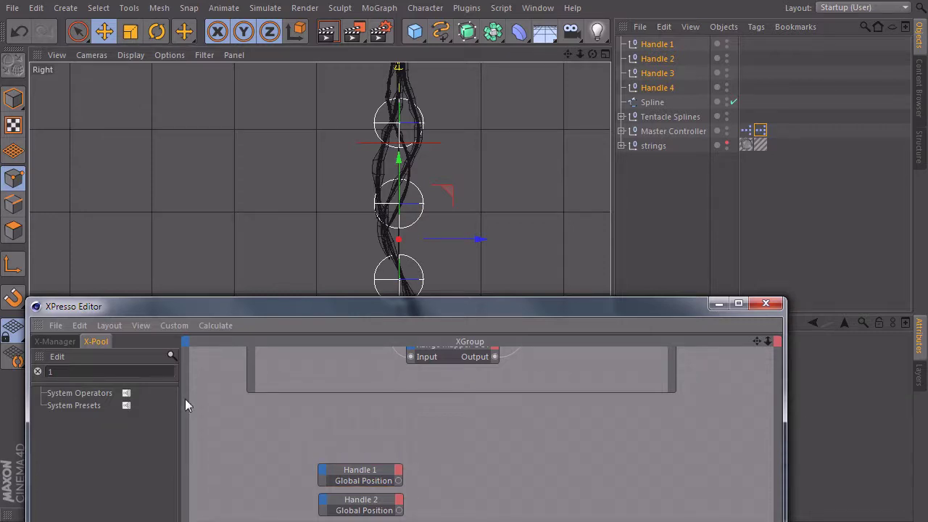
- Search the XPresso operators for "point" and add a Point node beside the Handle nodes
left_click(81, 367)
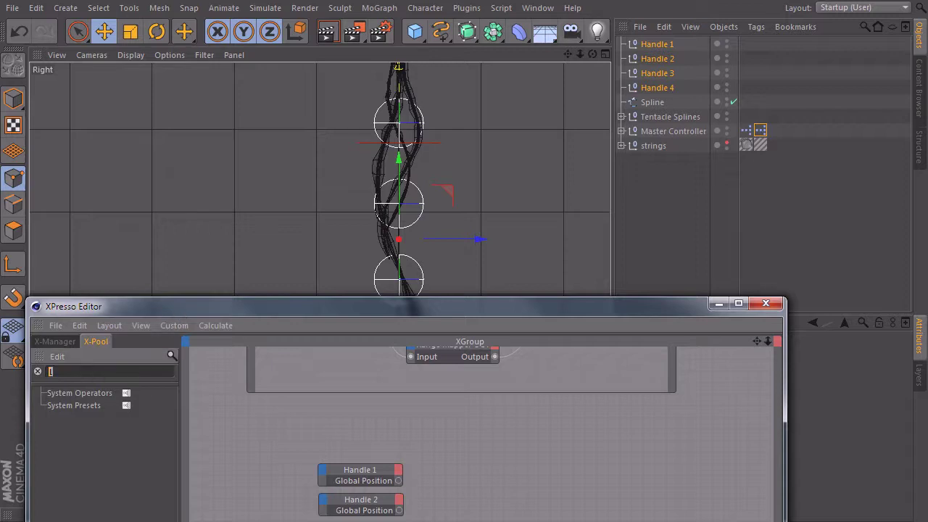
type("point")
left_click_drag(206, 308, 219, 103)
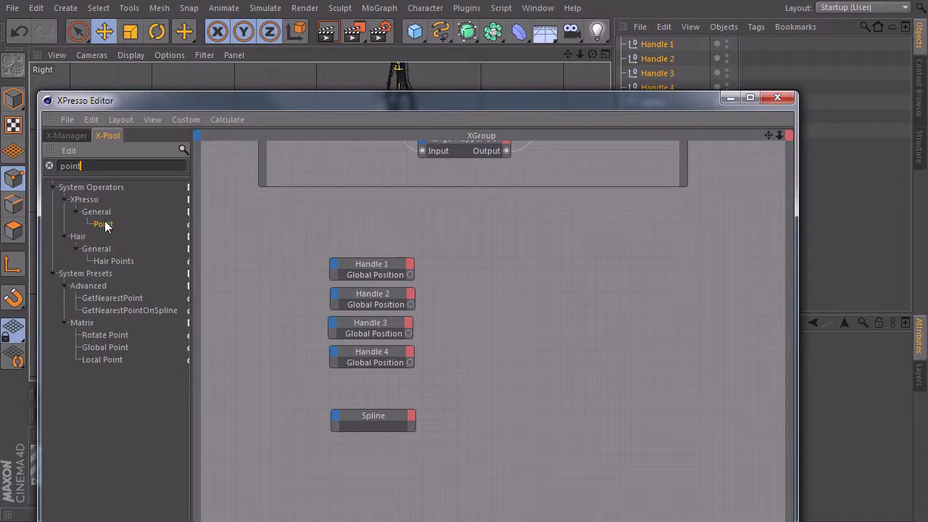
left_click_drag(552, 398, 590, 251)
- Add an Object output port to the Spline node and connect it to the Point node's Object input
left_click_drag(533, 108, 477, 79)
left_click(355, 386)
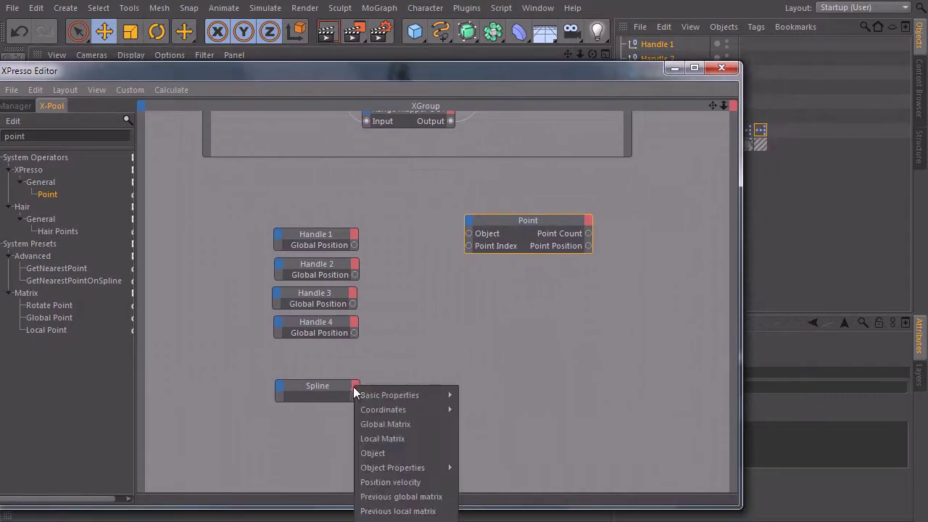
left_click(375, 454)
left_click_drag(356, 397, 469, 233)
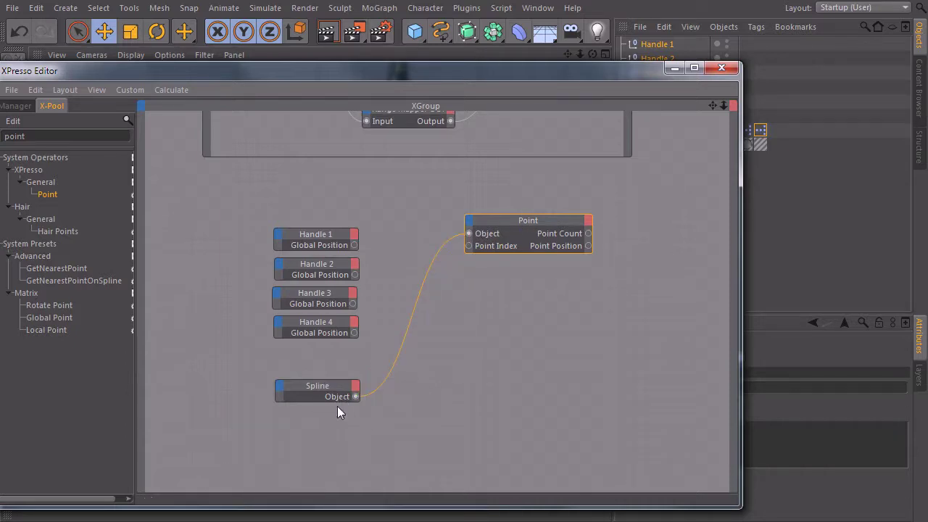
- Place the Point node slightly above the level of Handle 1 and set its Point Index to 1
left_click_drag(516, 221, 526, 267)
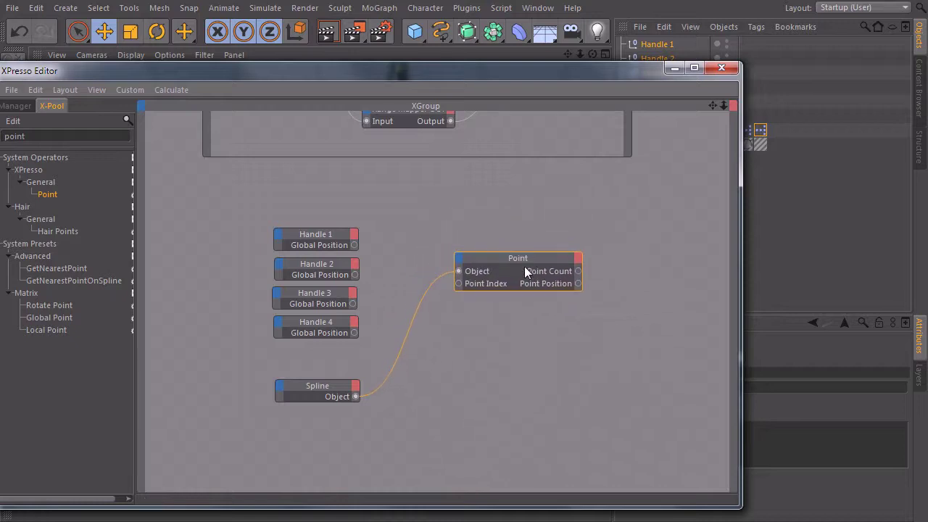
left_click_drag(590, 70, 469, 67)
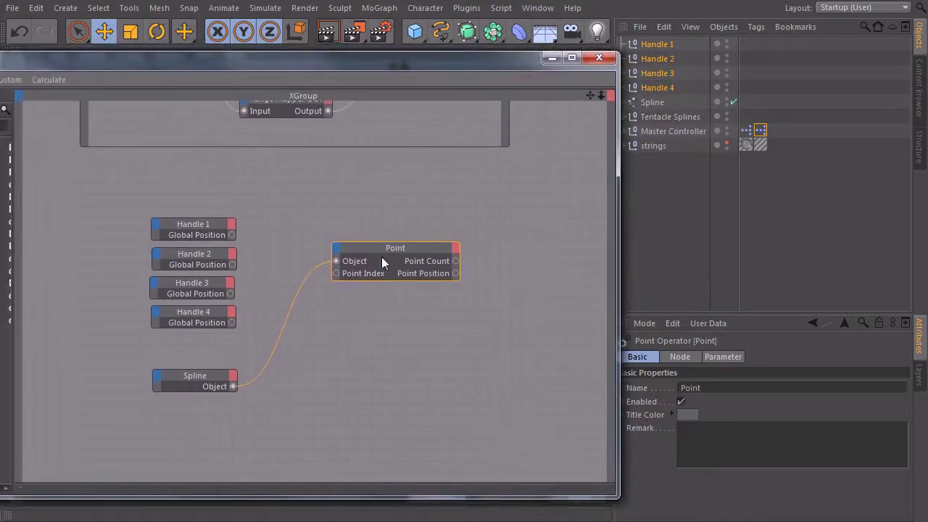
left_click_drag(403, 251, 406, 194)
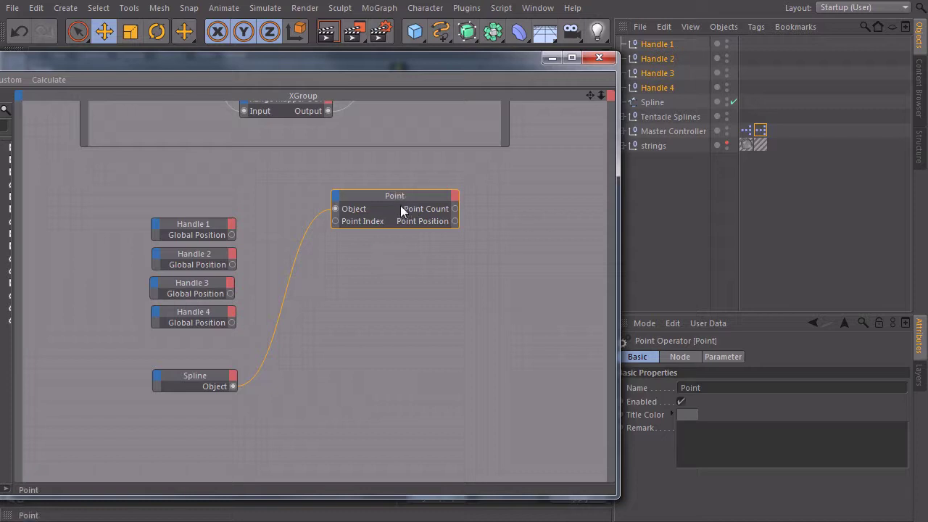
mouse_move(443, 53)
left_mouse_down()
mouse_move(557, 34)
mouse_move(449, 50)
left_mouse_up()
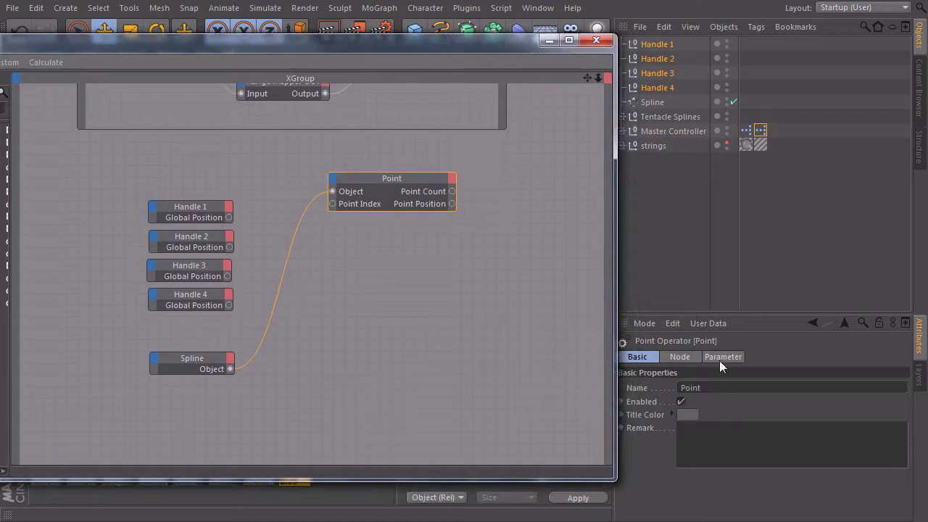
left_click(723, 357)
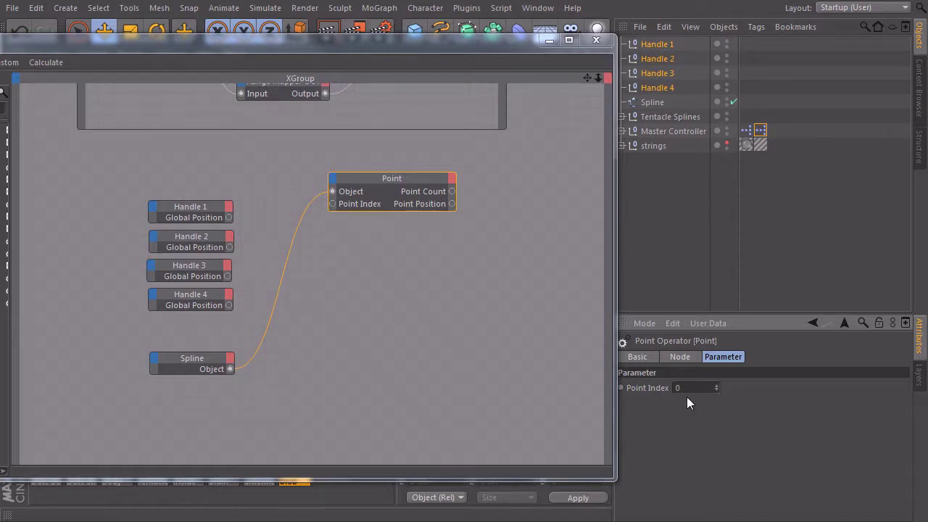
type("1")
left_click_drag(390, 189, 387, 193)
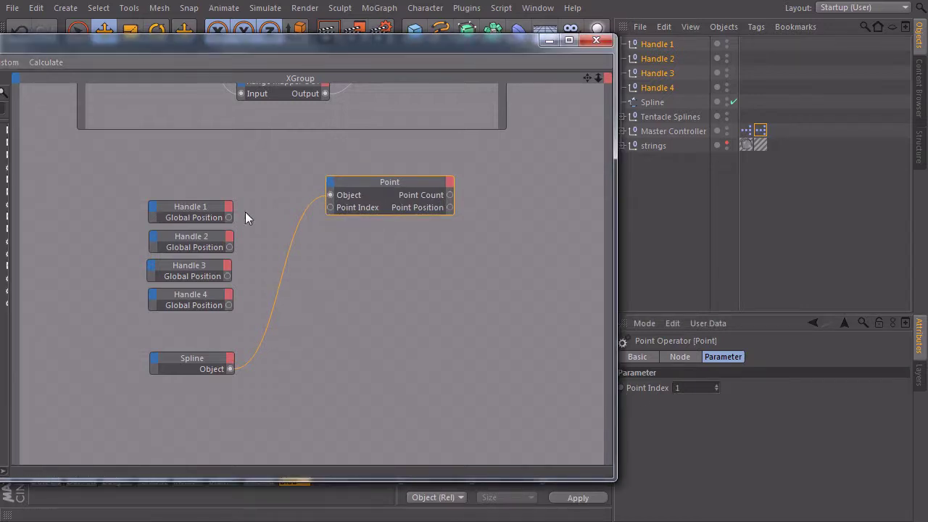
- Connect Handle 1's Global Position output to a new Point Position input on the Point node and tidy the node's placement
left_click_drag(228, 217, 318, 312)
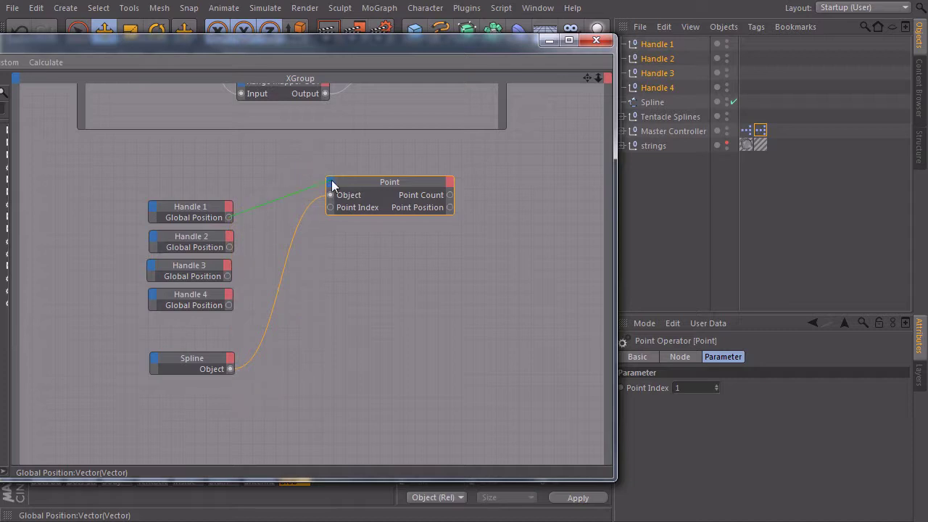
left_click_drag(331, 182, 335, 182)
left_click(357, 218)
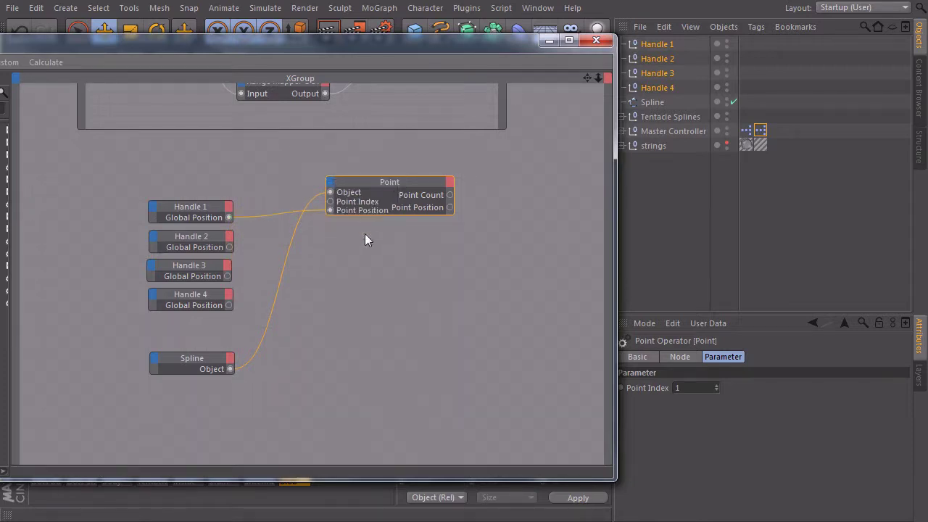
mouse_move(385, 182)
left_mouse_down()
mouse_move(400, 191)
mouse_move(412, 175)
mouse_move(369, 184)
mouse_move(426, 178)
mouse_move(428, 164)
left_mouse_up()
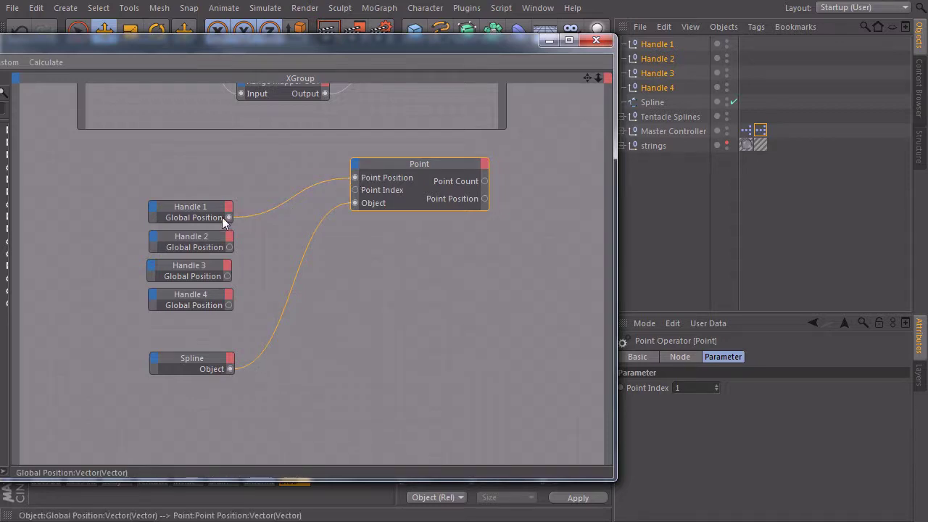
- Duplicate the Point node into a column of four and set the lowest copy's Point Index to 3
left_click_drag(418, 163, 401, 219)
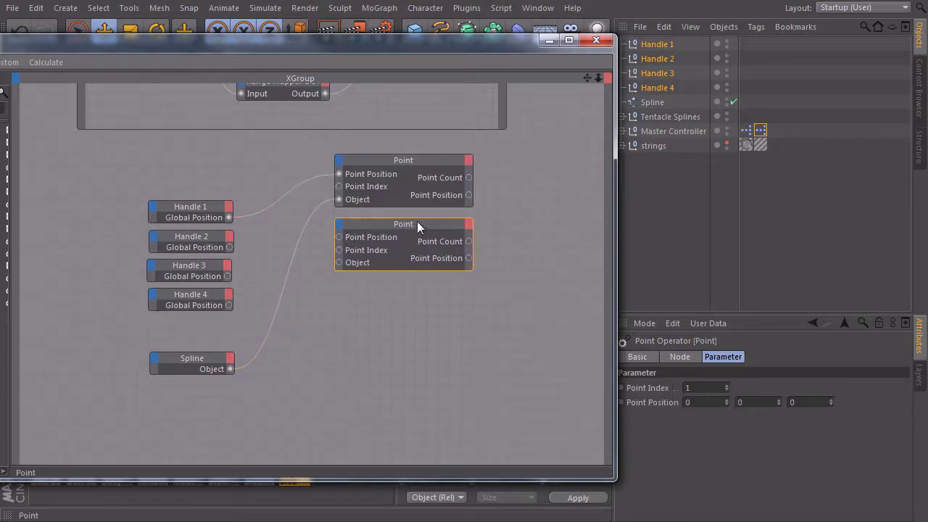
left_click(446, 345)
left_click_drag(399, 245, 411, 349, "ctrl")
double_click(701, 391)
type("3")
left_click(458, 418)
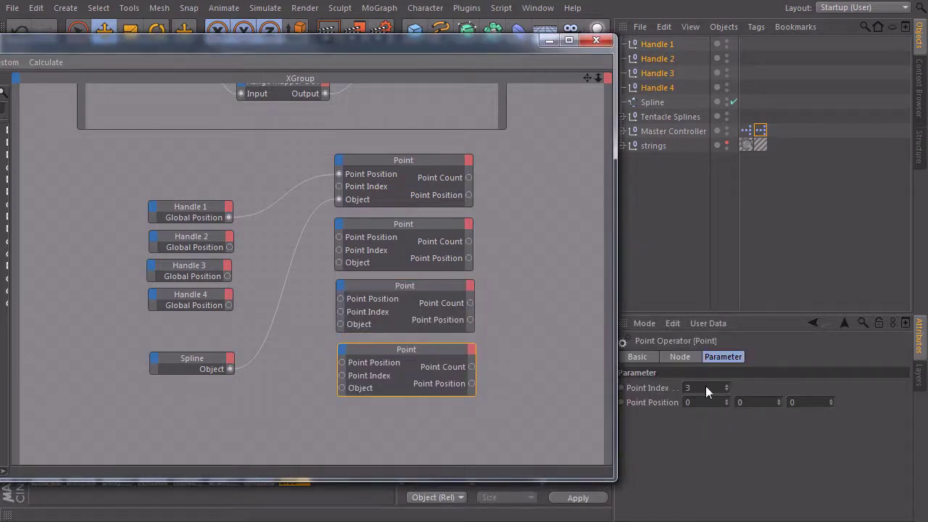
- Connect the Global Position outputs of Handles 2, 3 and 4 to the Point Position inputs of the second, third and fourth Point nodes
left_click(374, 399)
left_click_drag(228, 246, 339, 237)
left_click_drag(226, 276, 340, 299)
left_click_drag(228, 306, 342, 363)
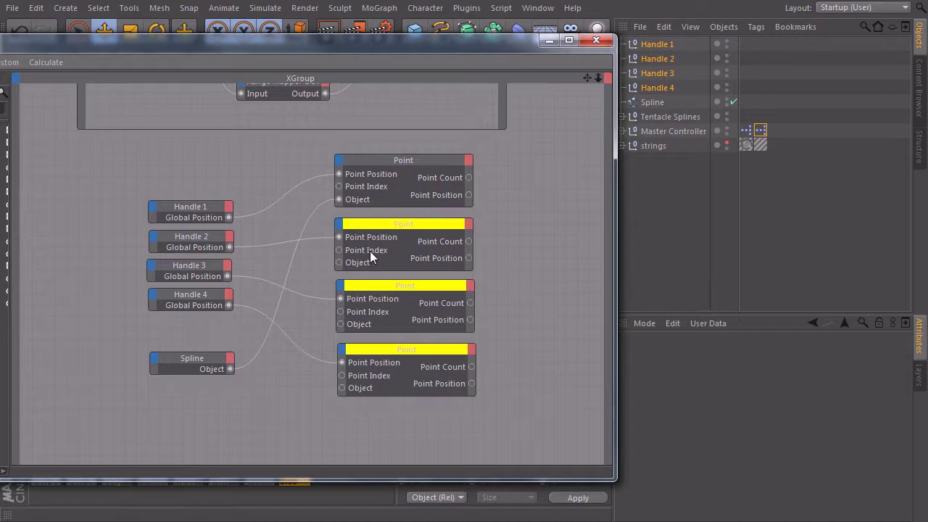
- Connect the Spline node's Object output to the Object inputs of the three duplicated Point nodes and move the XPresso window out of the way
left_click_drag(232, 371, 338, 261)
left_click_drag(342, 317, 342, 322)
left_click_drag(339, 378, 342, 387)
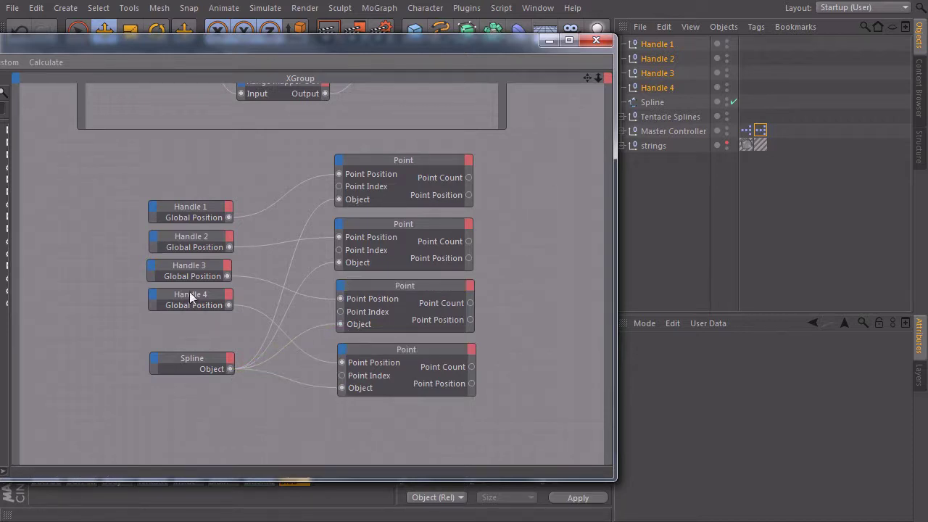
left_click_drag(504, 42, 691, 521)
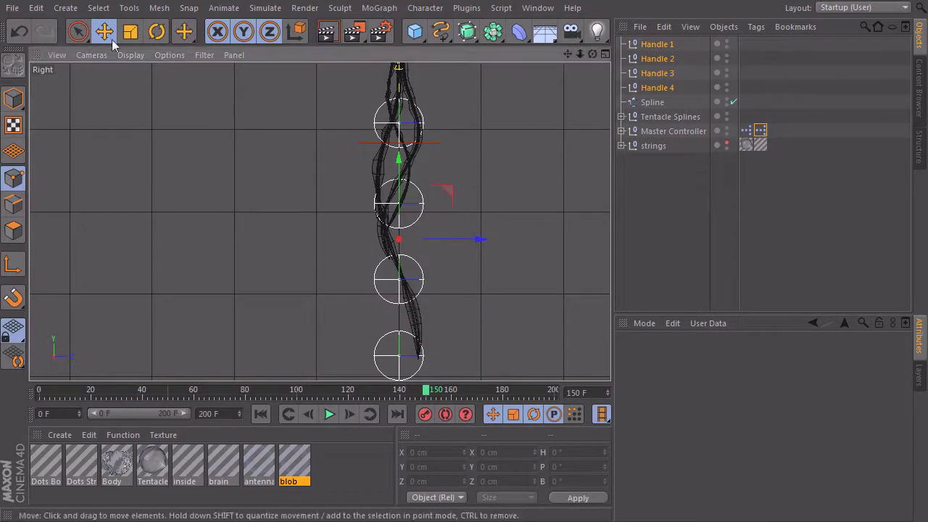
- Activate Live Selection in Model mode and deselect all four handles
left_click(78, 31)
left_click(19, 97)
left_click(147, 133)
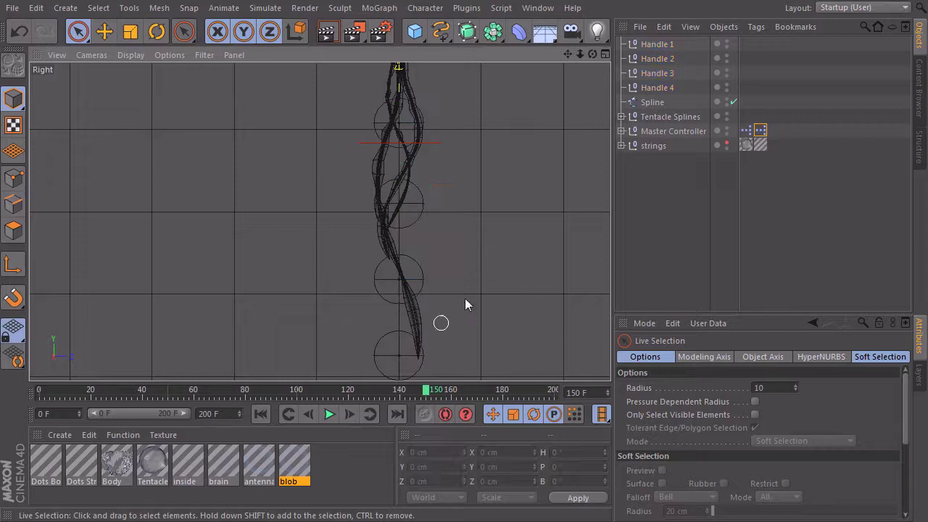
- Test the spline linkage by moving Handle 2 about 20 cm along Z, Handle 3 the opposite way and Handle 4 to about 22 cm
left_click(426, 214)
middle_click_drag(472, 250, 429, 230, "alt")
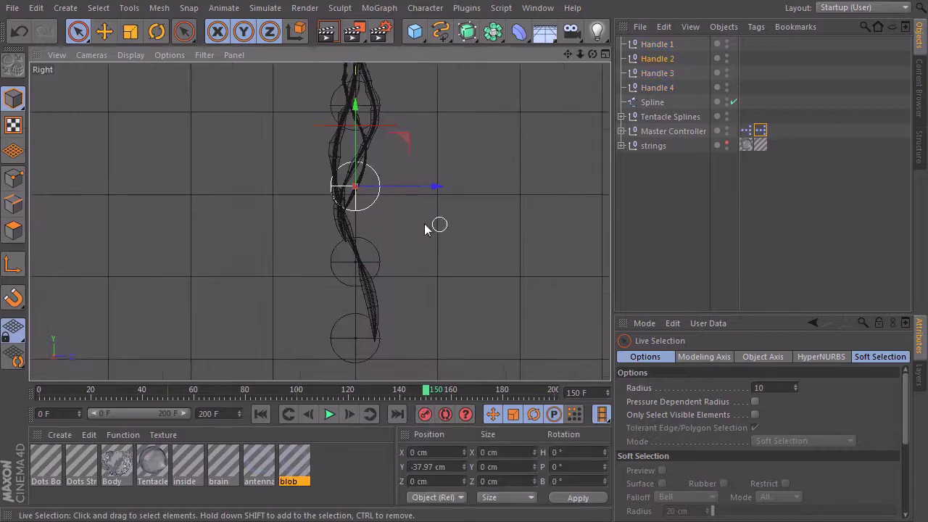
scroll(429, 225, "down", 1)
left_click_drag(449, 196, 514, 195)
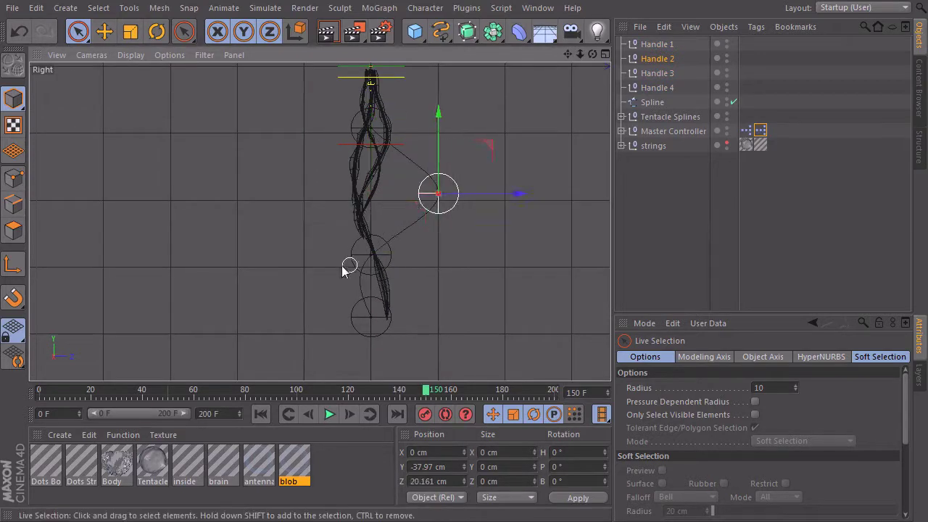
left_click_drag(370, 254, 293, 251)
left_click(386, 335)
left_click_drag(424, 269, 498, 279)
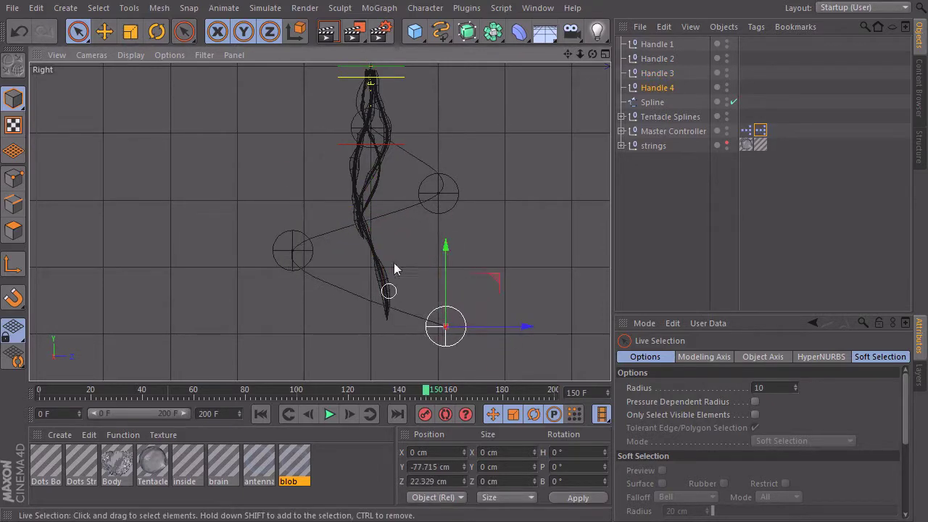
- Undo the test moves of Handles 2, 3 and 4
key("ctrl+z")
key("ctrl+z")
key("ctrl+z")
key("ctrl+z")
key("ctrl+z")
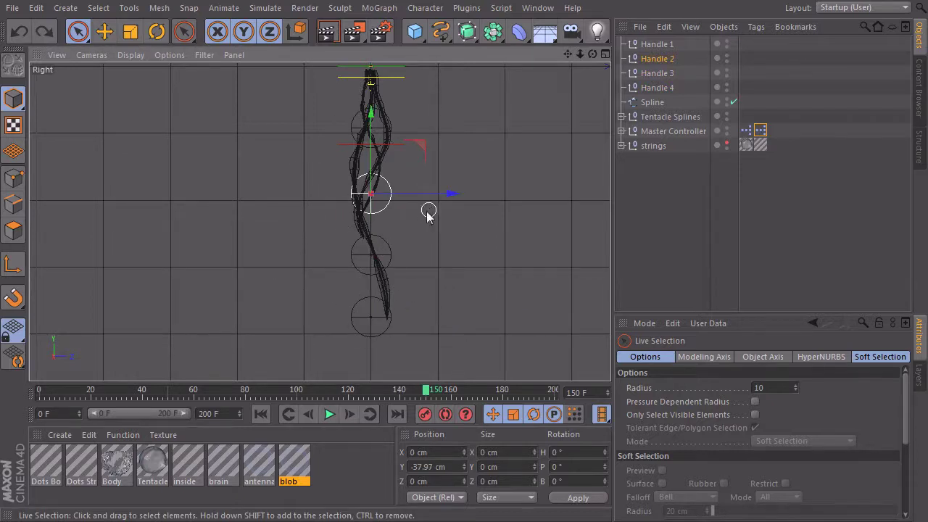
- Group the four handles and the control spline under a null and rename it Tentacle Rig
left_click(653, 103)
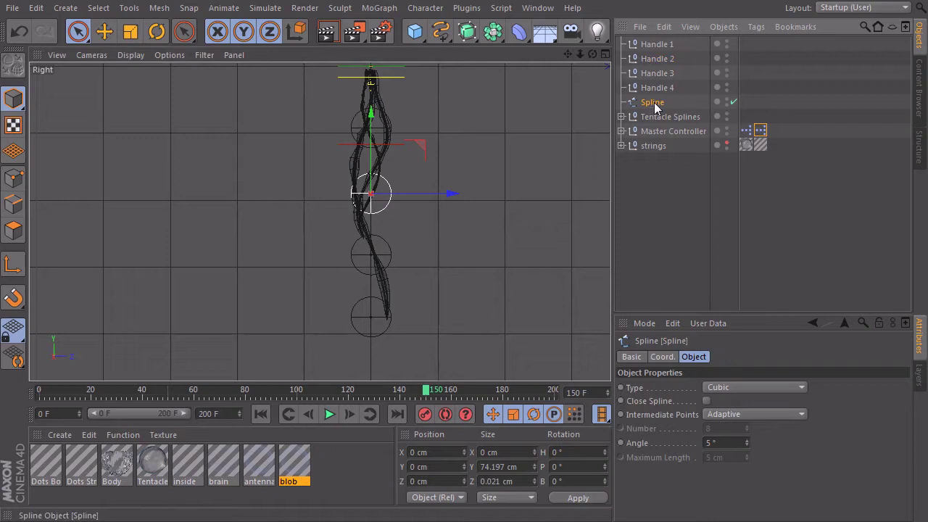
left_click(656, 45, "shift")
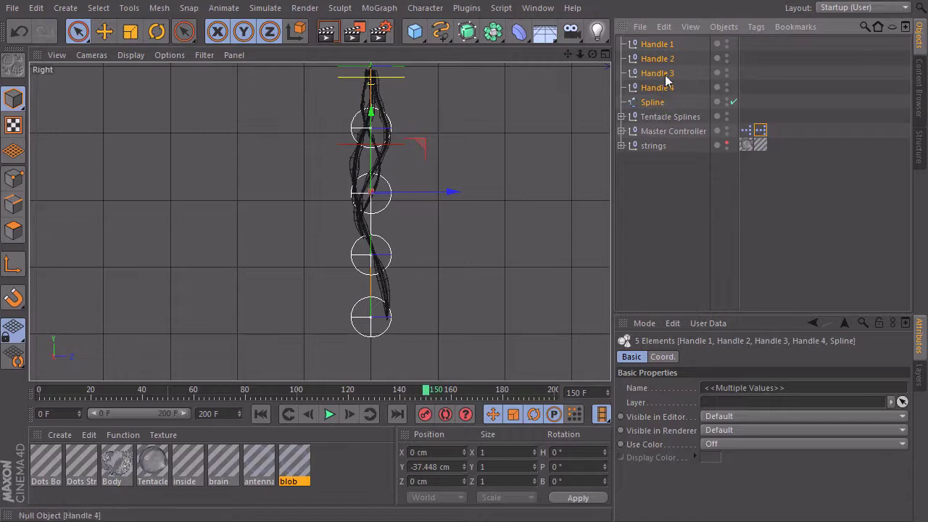
key("alt+g")
double_click(650, 45)
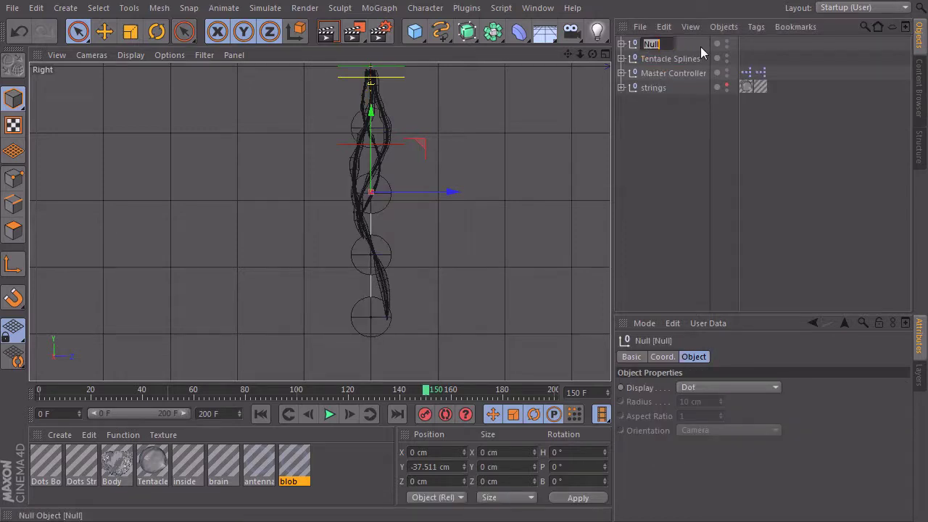
type("Tentacle Rig")
key("Return")
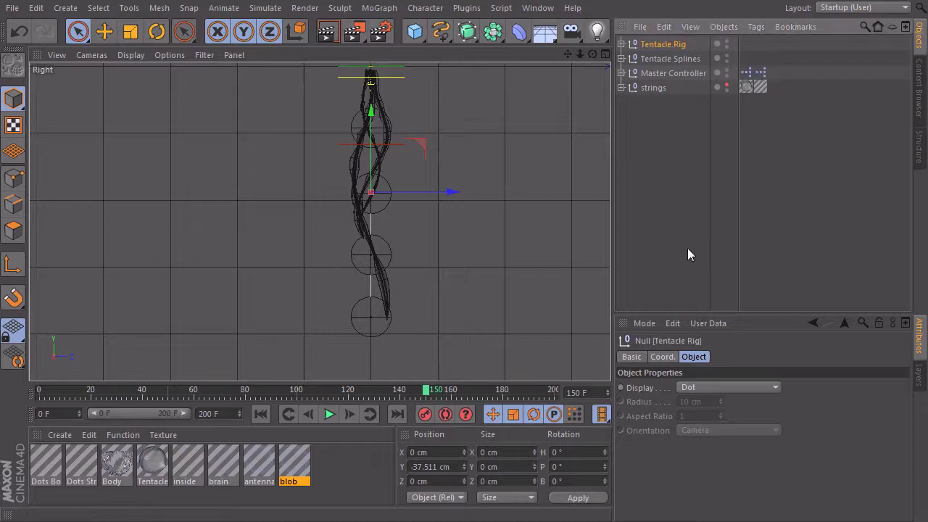
- Add a Spline Wrap deformer and place it as the first child of Tentacle Splines
left_click(621, 59)
left_click(664, 75)
left_click(660, 102)
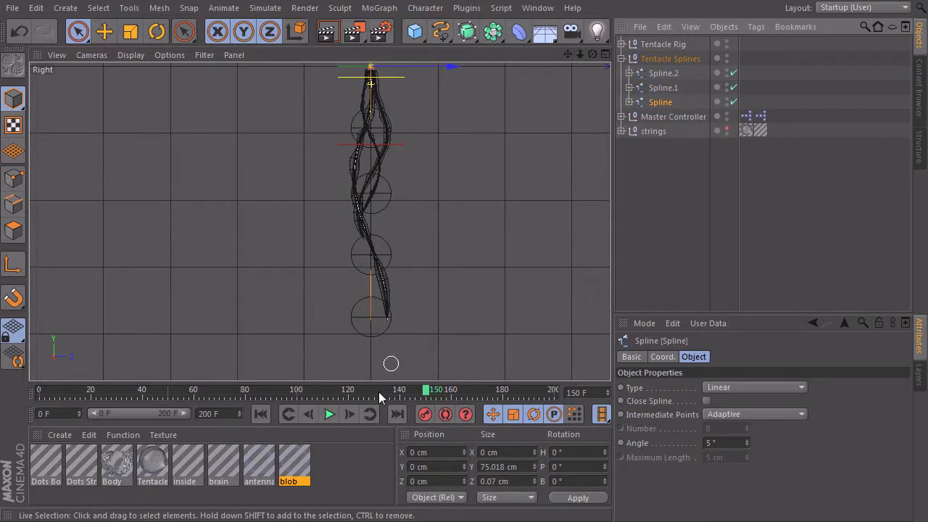
left_click(678, 60)
left_click(517, 32)
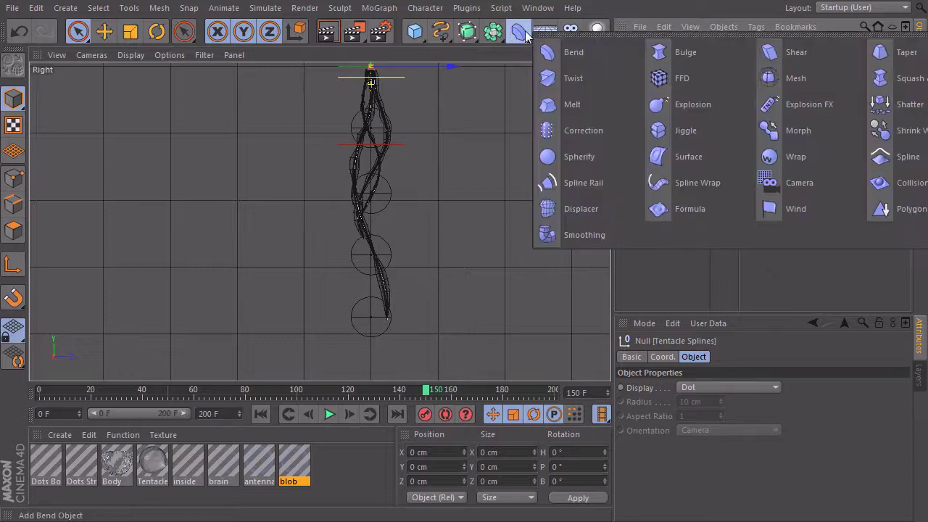
left_click(700, 183)
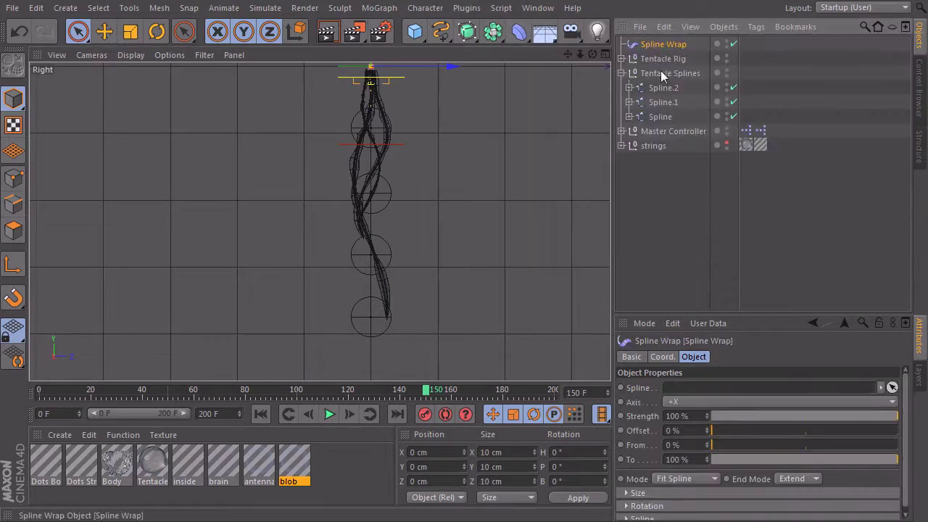
left_click_drag(662, 70, 662, 72)
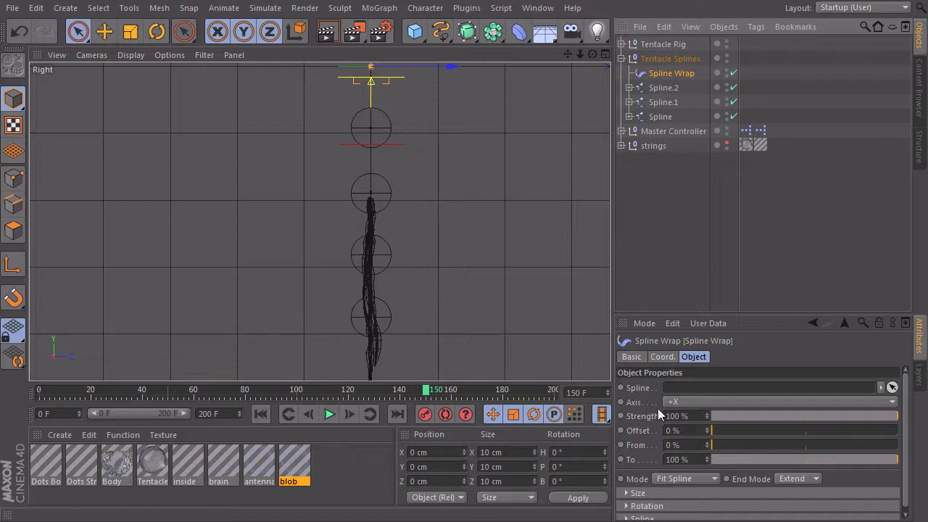
- Assign the spline inside Tentacle Rig to the Spline Wrap and rename that spline Masterspline
left_click_drag(747, 319, 737, 192)
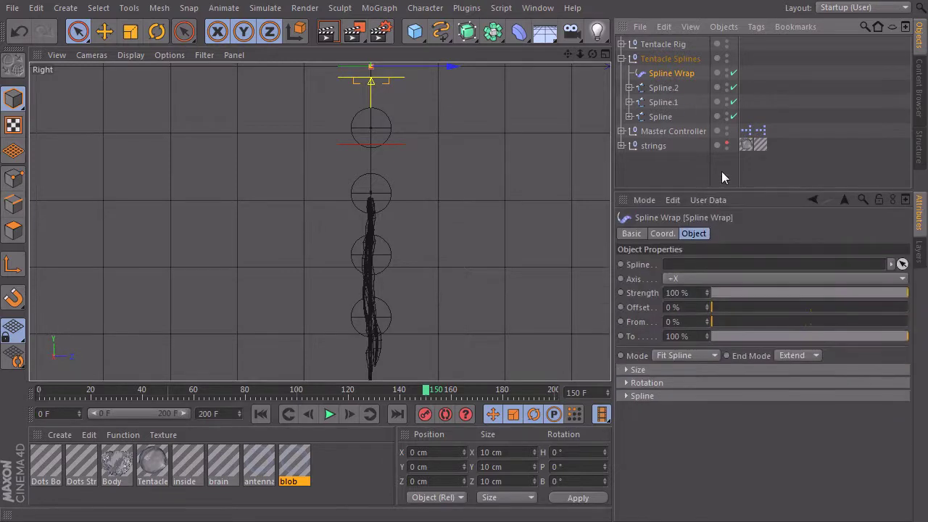
left_click(622, 44)
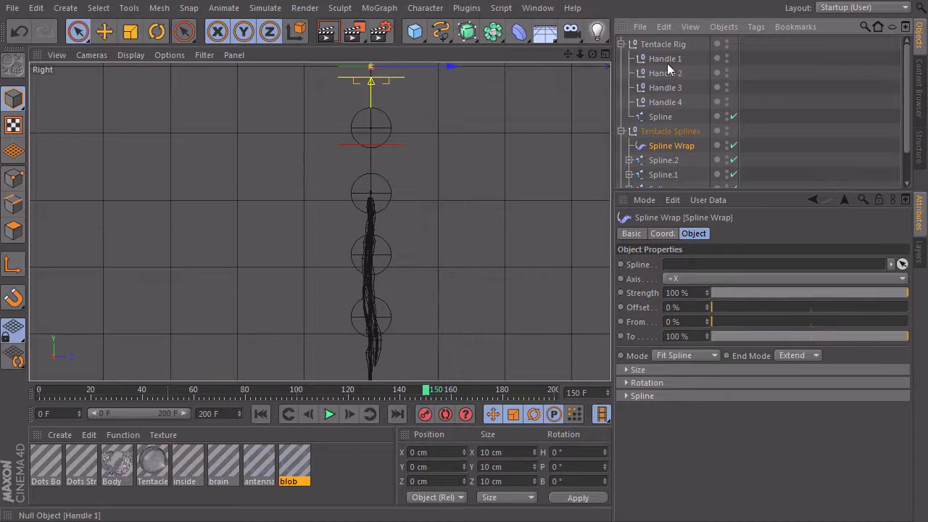
left_click(692, 116)
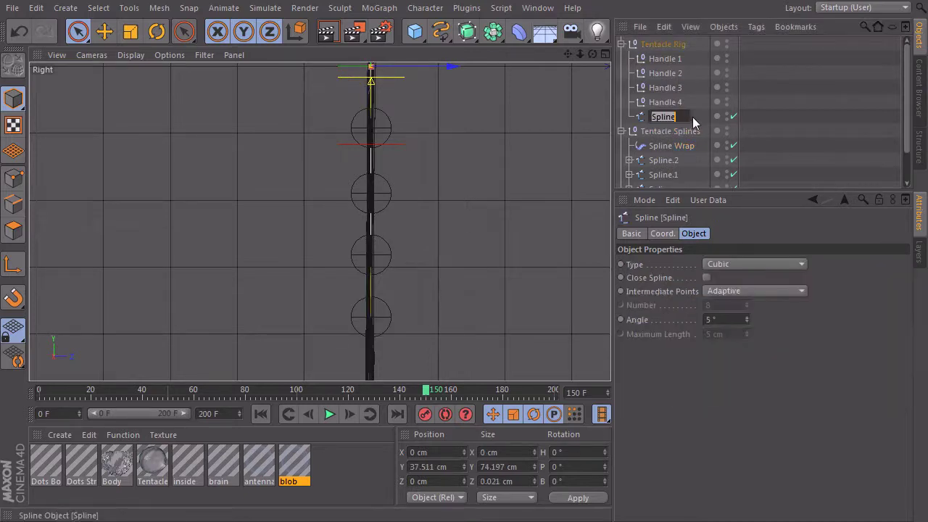
key("Down")
key("Down")
key("Up")
key("Up")
key("Home")
type("Master")
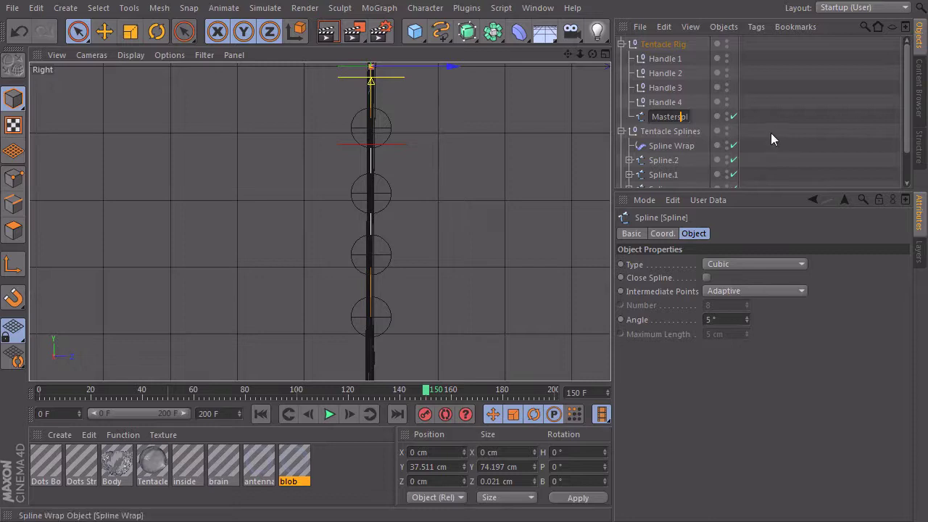
type("s")
key("Return")
- Set the Spline Wrap's Axis to -Y and its Up Vector to 1, 0, 0
left_click(674, 148)
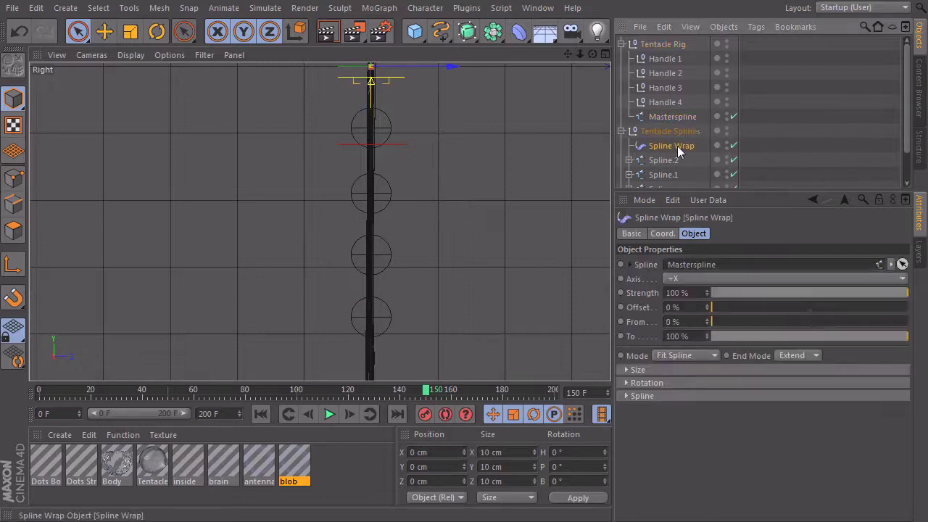
left_click(688, 278)
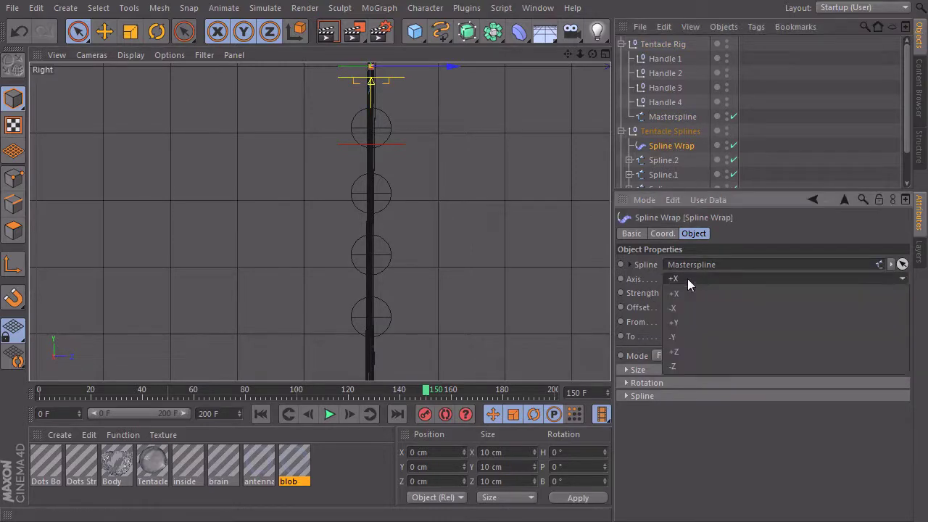
left_click(696, 333)
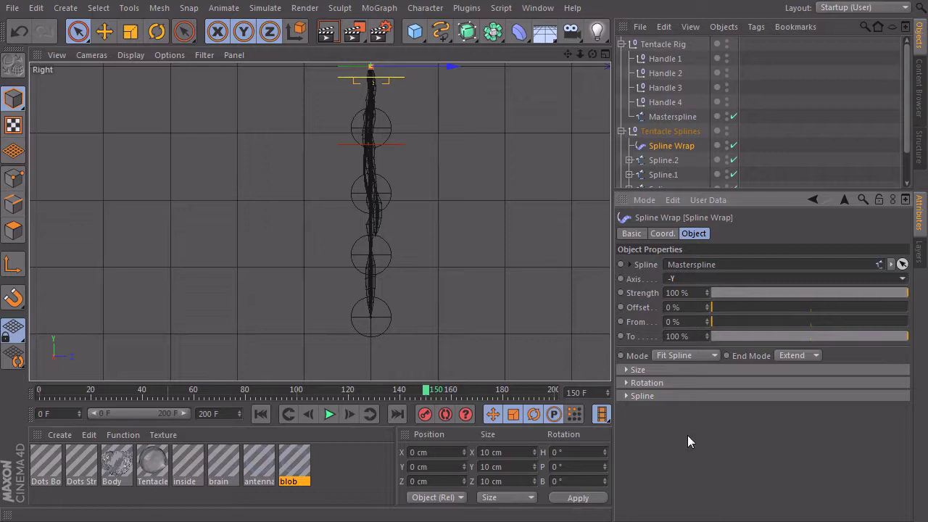
left_click(626, 396)
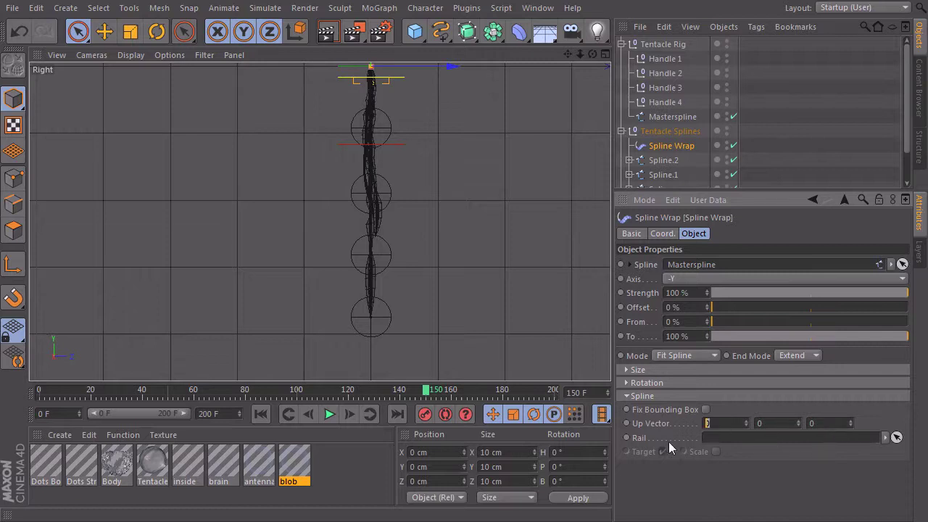
key("Return")
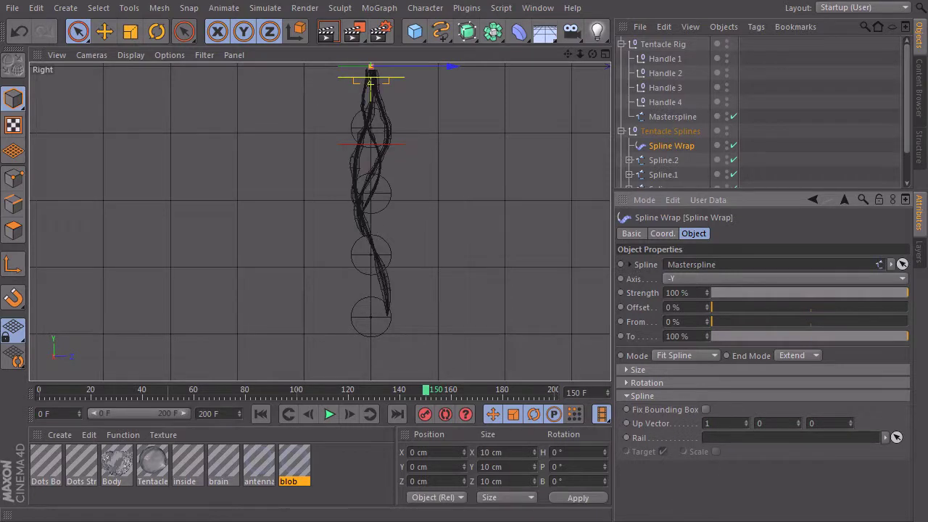
- Collapse the Tentacle Splines and Tentacle Rig hierarchies, clear the selection and play the animation from frame 0
left_click(621, 132)
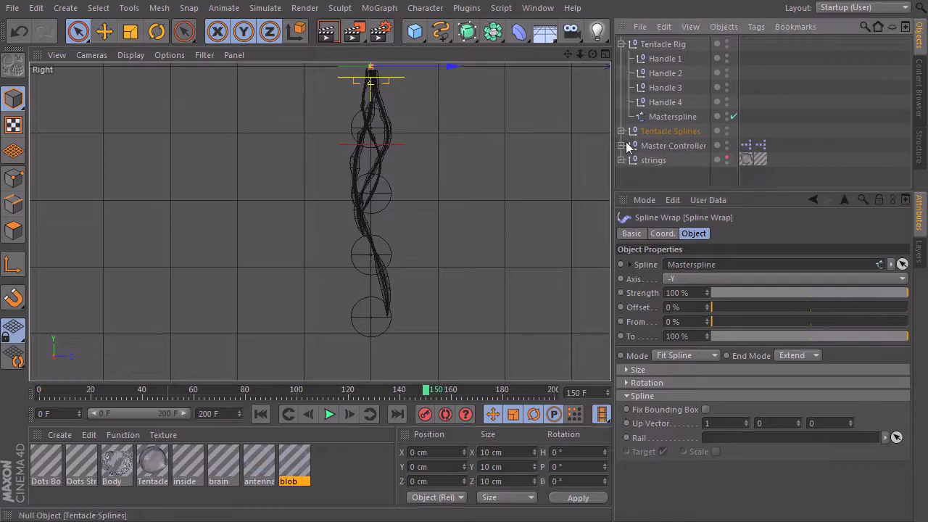
left_click(621, 44)
left_click(663, 130)
mouse_move(494, 207)
right_mouse_down("alt")
mouse_move(459, 214)
mouse_move(481, 210)
right_mouse_up("alt")
middle_click_drag(416, 232, 378, 261, "alt")
scroll(377, 264, "up", 1)
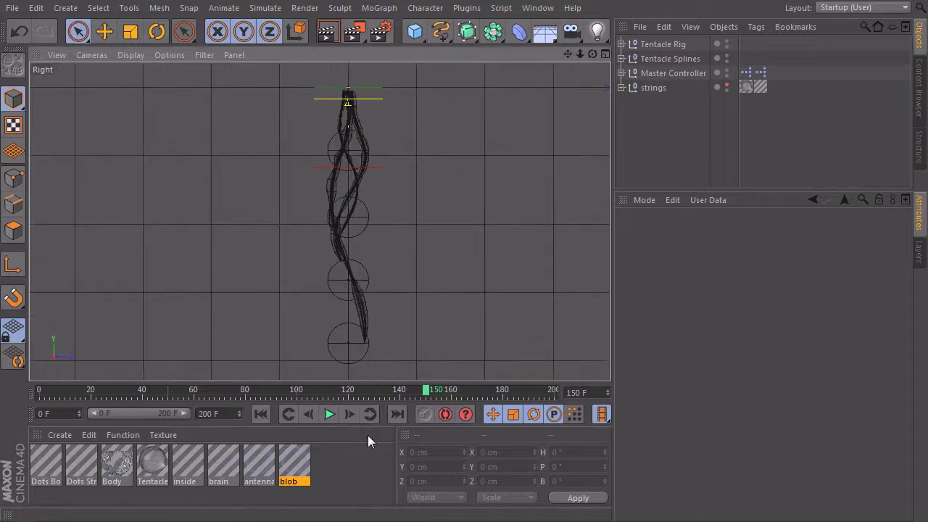
left_click(260, 414)
left_click(330, 414)
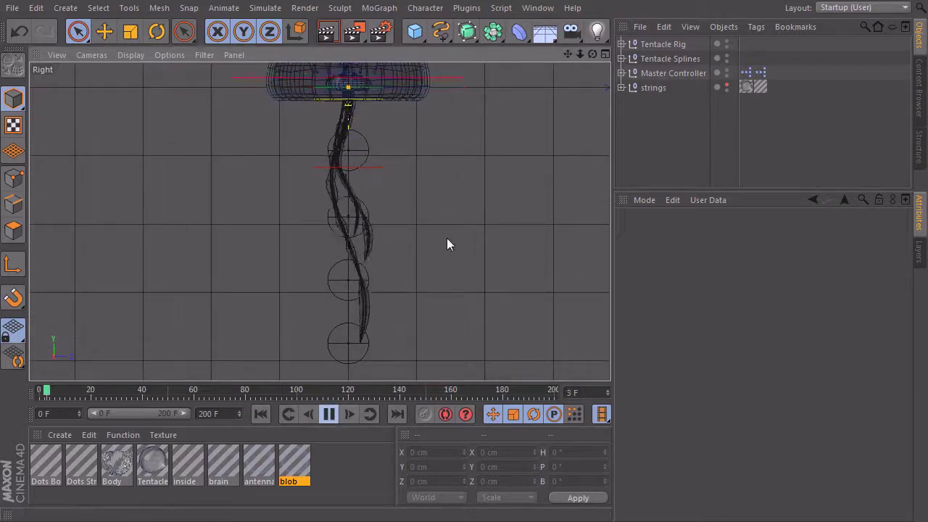
- During playback, move Handle 2 about 21 cm along positive Z, Handle 3 in the same direction and Handle 4 about 24 cm
left_click(369, 220)
left_click_drag(400, 166, 472, 161)
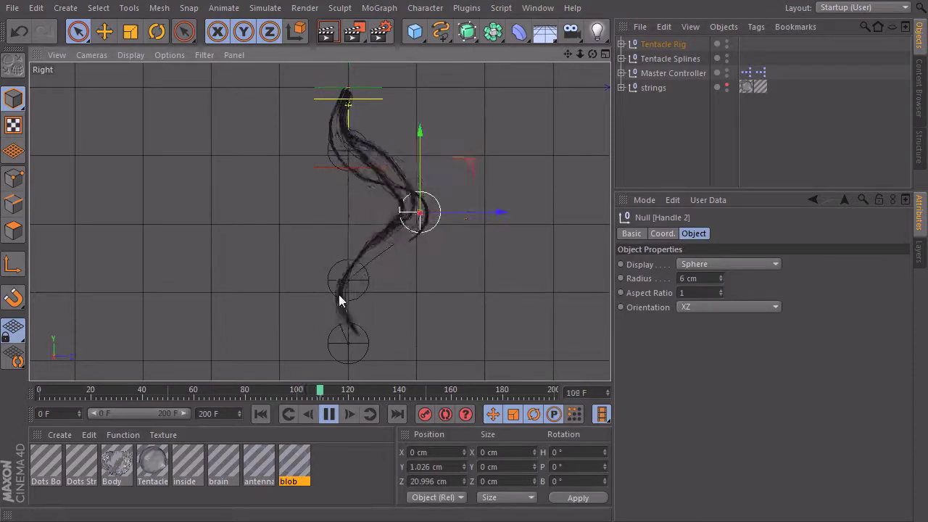
left_click(369, 289)
left_click_drag(401, 233, 468, 239)
left_click(348, 346)
left_click_drag(397, 290, 479, 282)
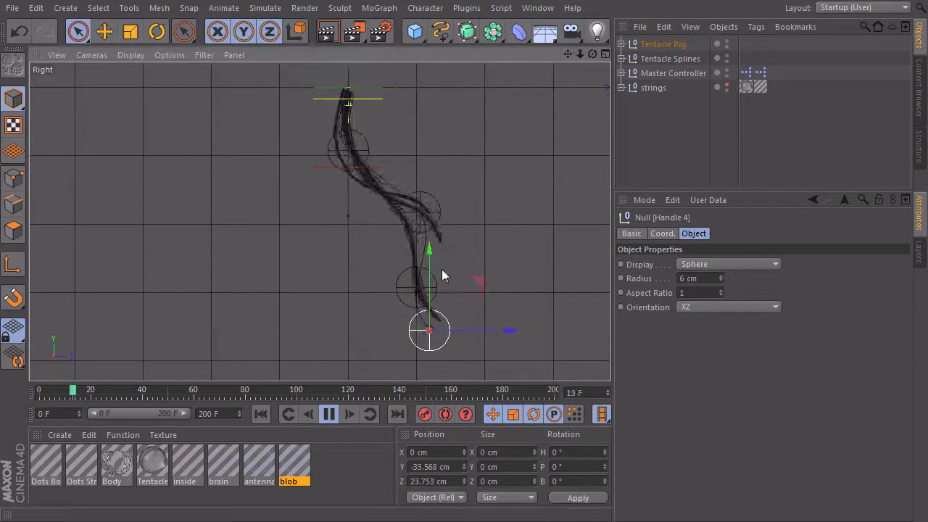
- During playback, move Handle 1 to about Y 15 cm and Z -7 cm
left_click(341, 158)
left_click(292, 191)
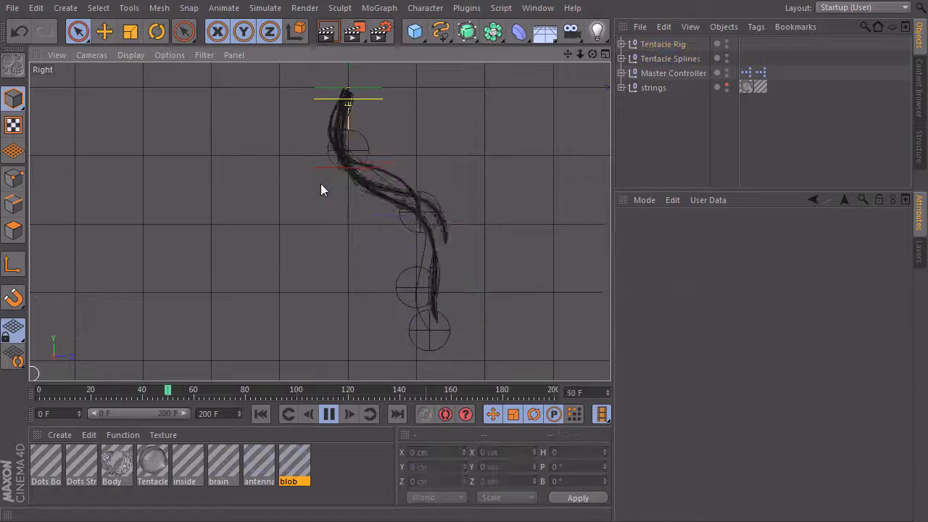
left_click(327, 155)
left_click_drag(398, 101, 375, 115)
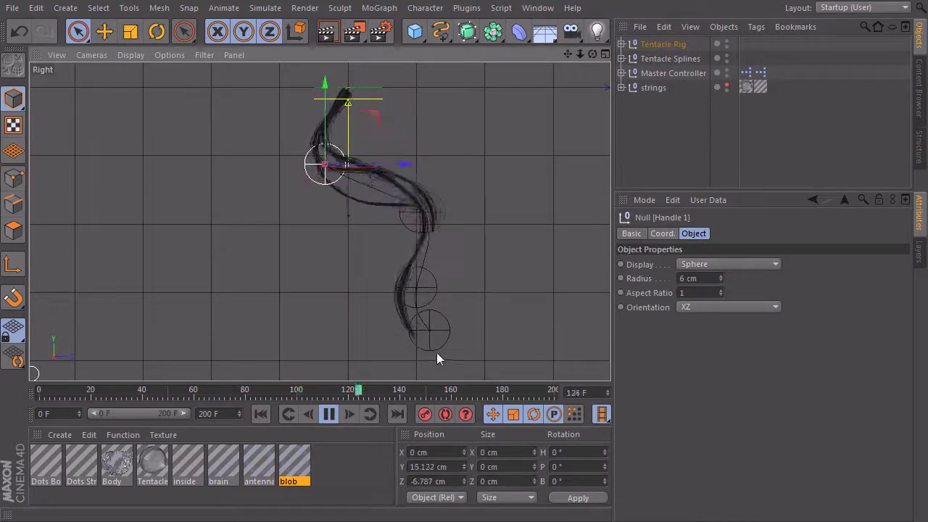
- Move Handle 2 up and outward to about Y 22 cm and Z 60 cm to stretch the tentacles strongly
left_click(435, 207)
left_click_drag(467, 160, 464, 134)
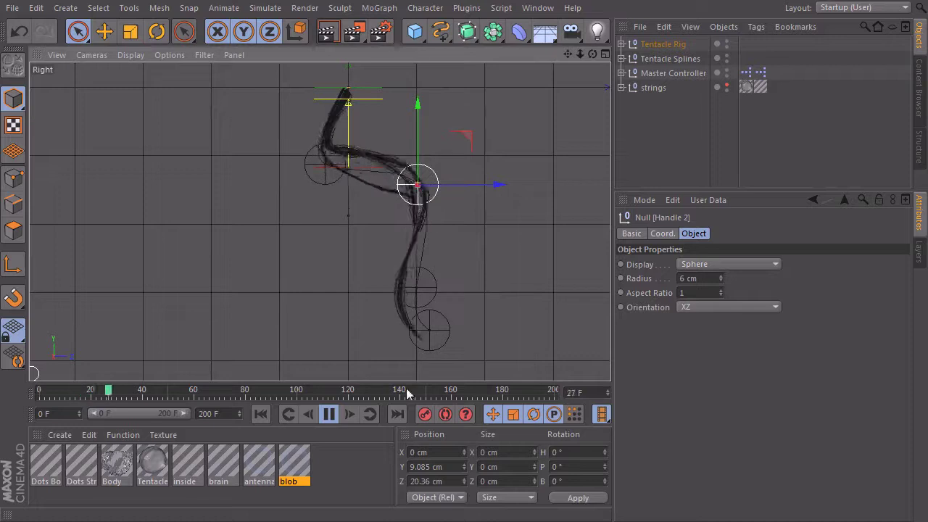
left_click_drag(476, 139, 609, 89)
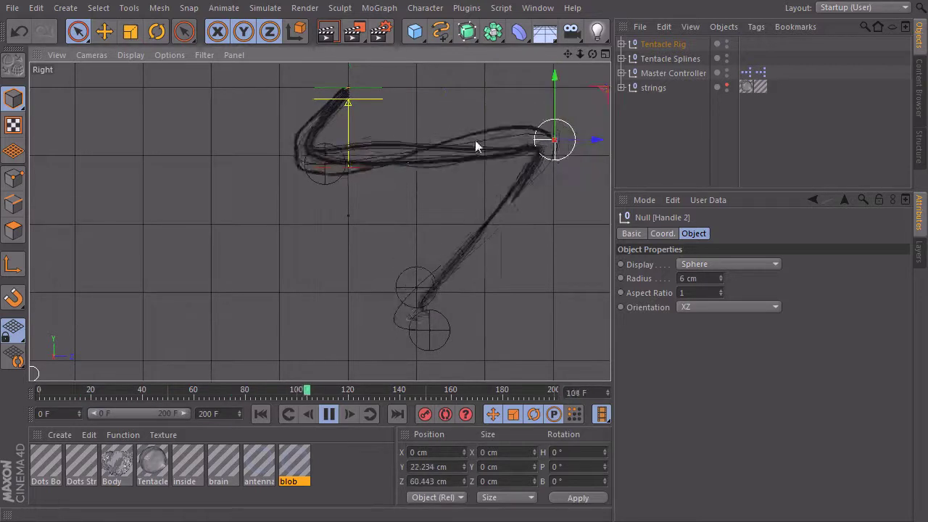
- Select the Spline Wrap inside Tentacle Splines and try the Keep Length mode on the stretched tentacles
left_click(621, 44)
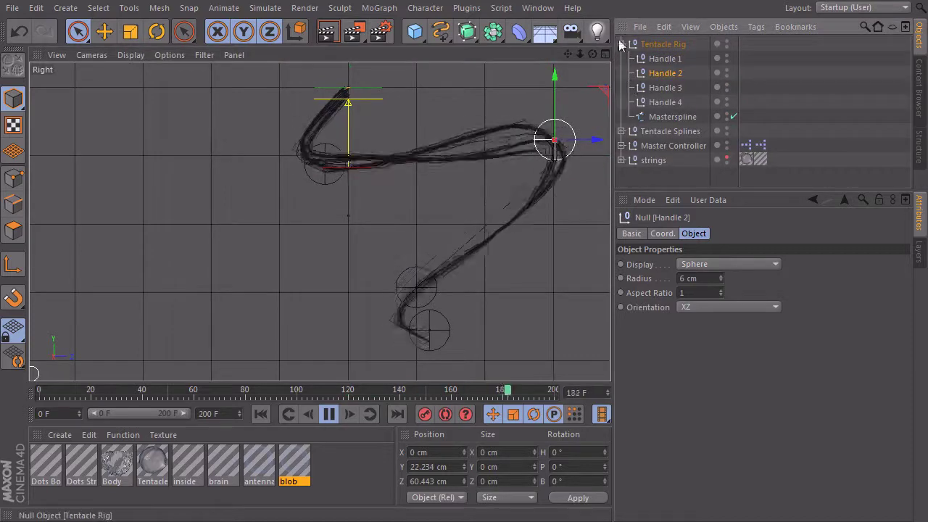
left_click(621, 45)
left_click(621, 59)
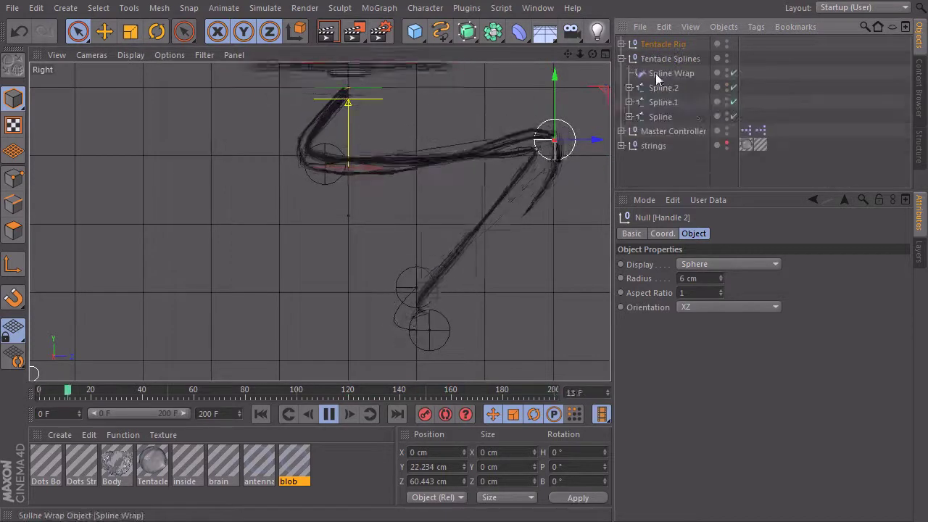
left_click(637, 73)
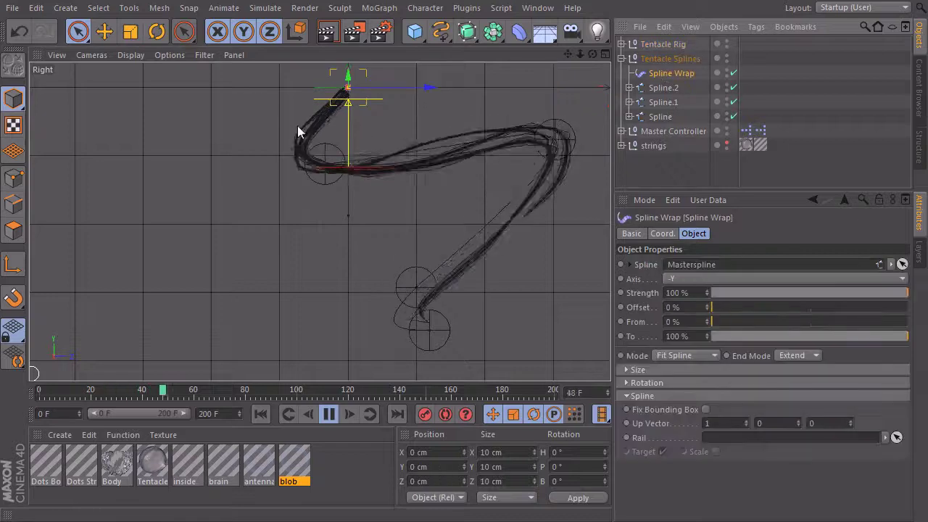
left_click(705, 355)
left_click(680, 385)
- Undo the Spline Wrap mode change and all the test moves of Handles 1 to 4
key("ctrl+z")
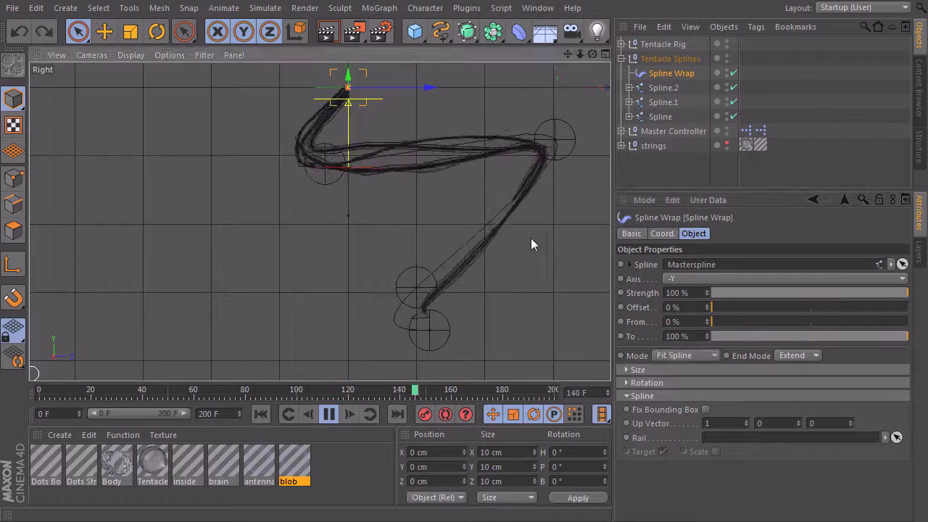
key("ctrl+z")
key("ctrl+z")
key("ctrl+z")
key("ctrl+z")
key("ctrl+z")
key("ctrl+z")
key("ctrl+z")
key("ctrl+z")
key("ctrl+z")
key("ctrl+z")
key("ctrl+z")
key("ctrl+z")
key("ctrl+z")
key("ctrl+z")
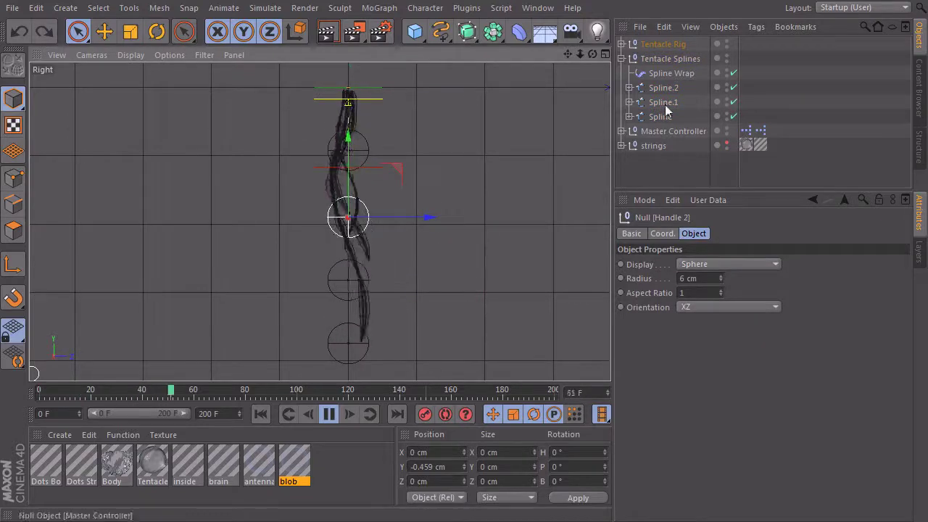
- Set the Spline Wrap's Mode to Keep Length
left_click(665, 75)
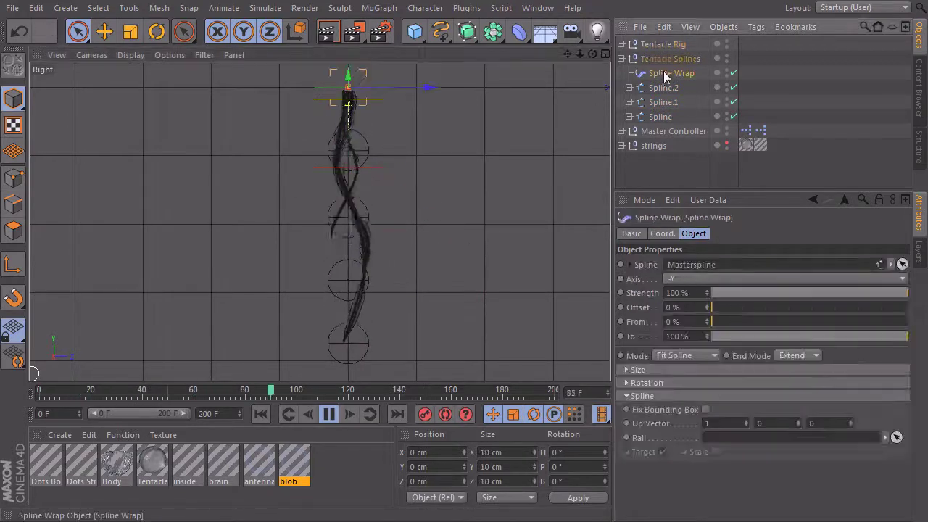
left_click(681, 358)
left_click(679, 384)
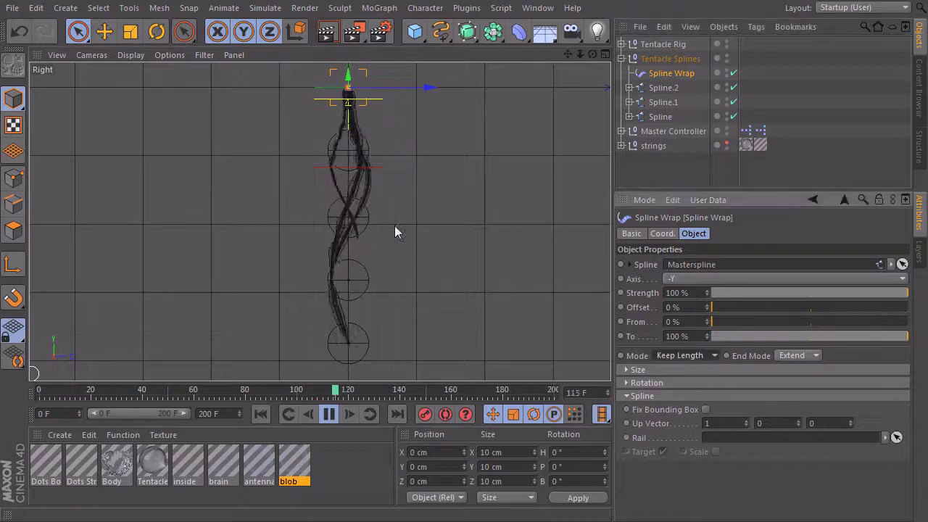
- Try moving Handle 2 about 58 cm along positive Z during playback, and undo the move
left_click(375, 210)
left_click(374, 216)
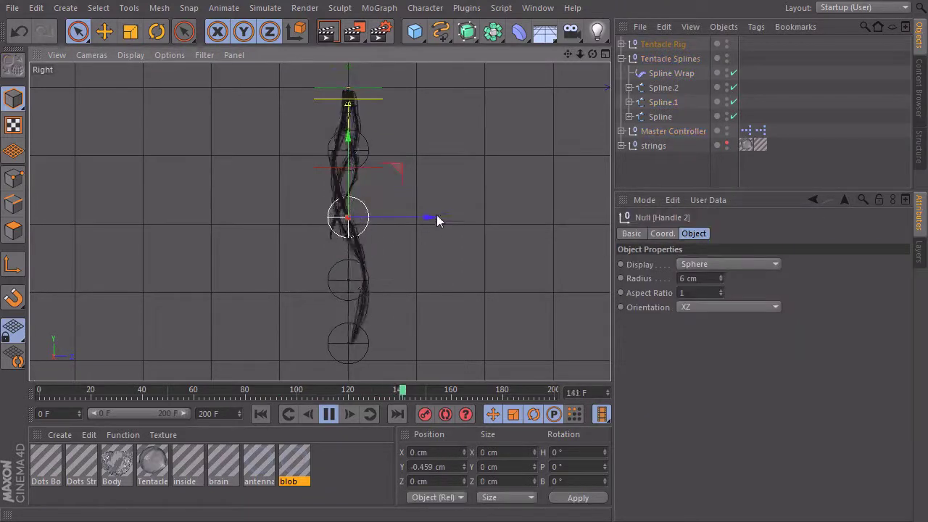
left_click_drag(428, 217, 639, 218)
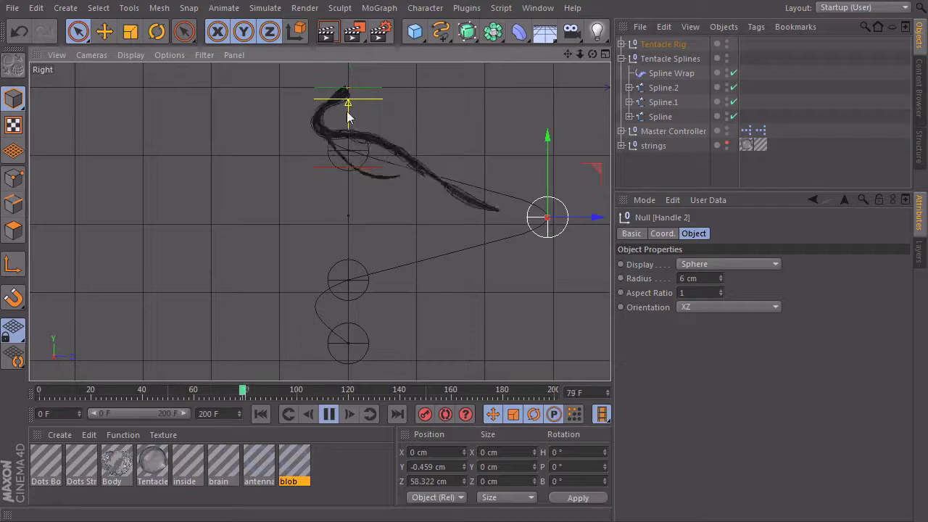
key("ctrl+z")
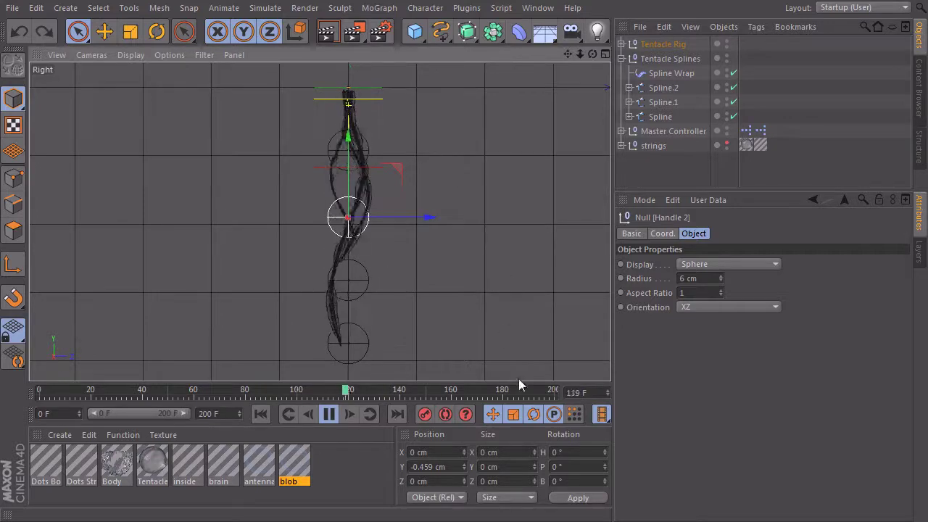
- Set the Spline Wrap's Mode back to Fit Spline
left_click(690, 76)
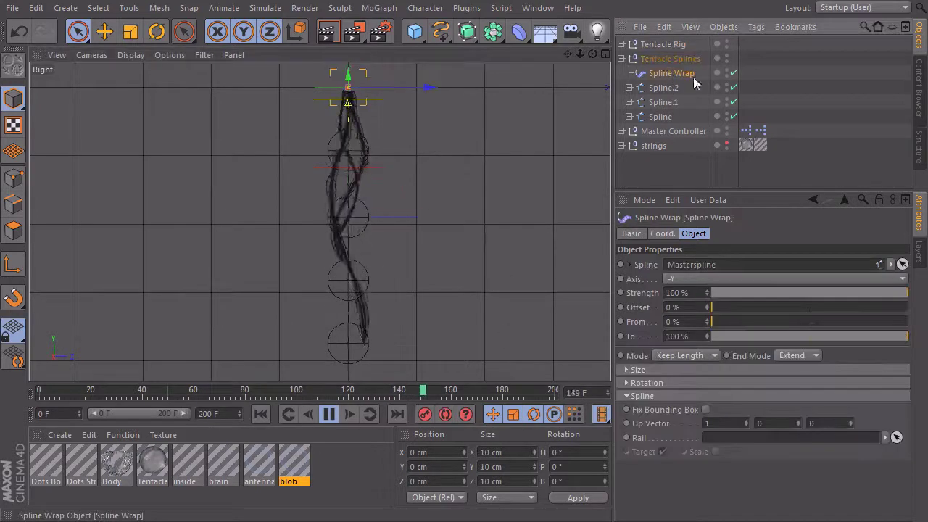
left_click(691, 356)
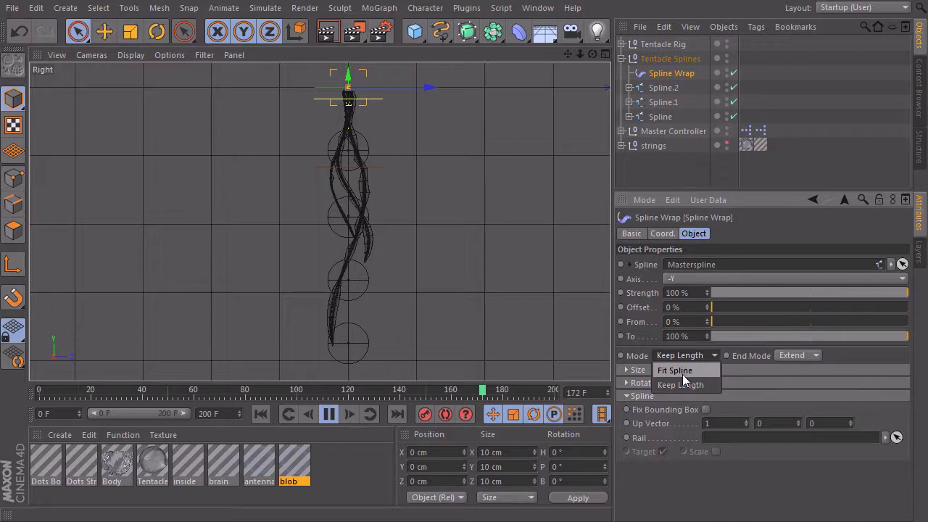
left_click(680, 372)
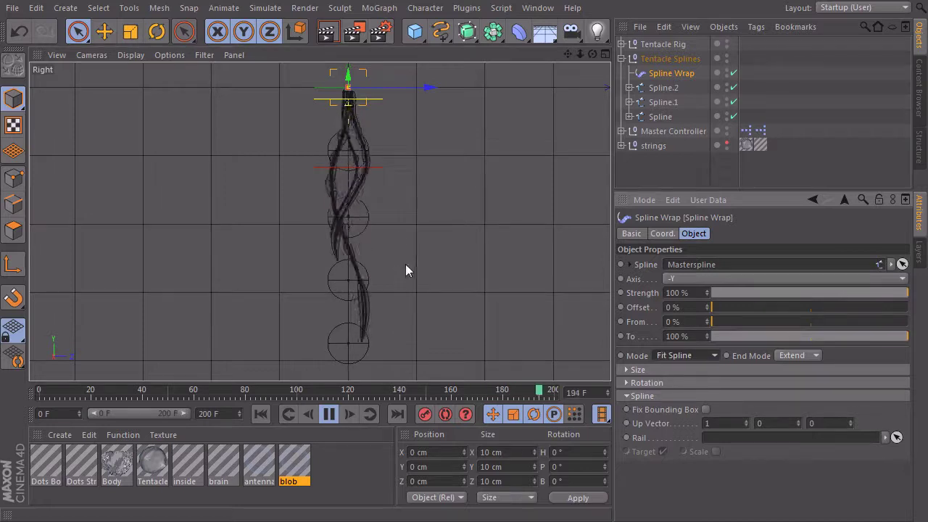